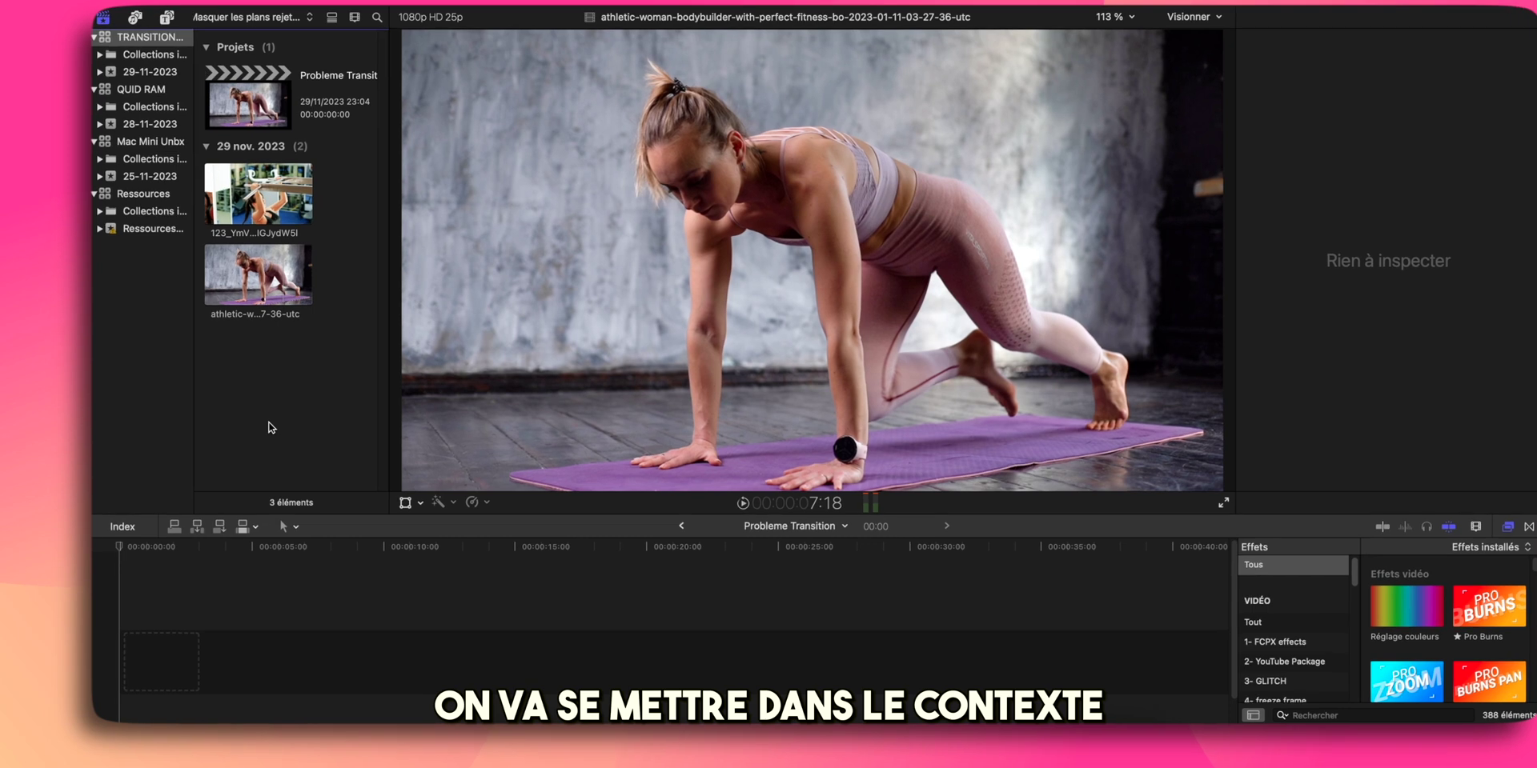
Step: Place the athletic clip, then the gym clip, into the empty timeline
left_click(240, 304)
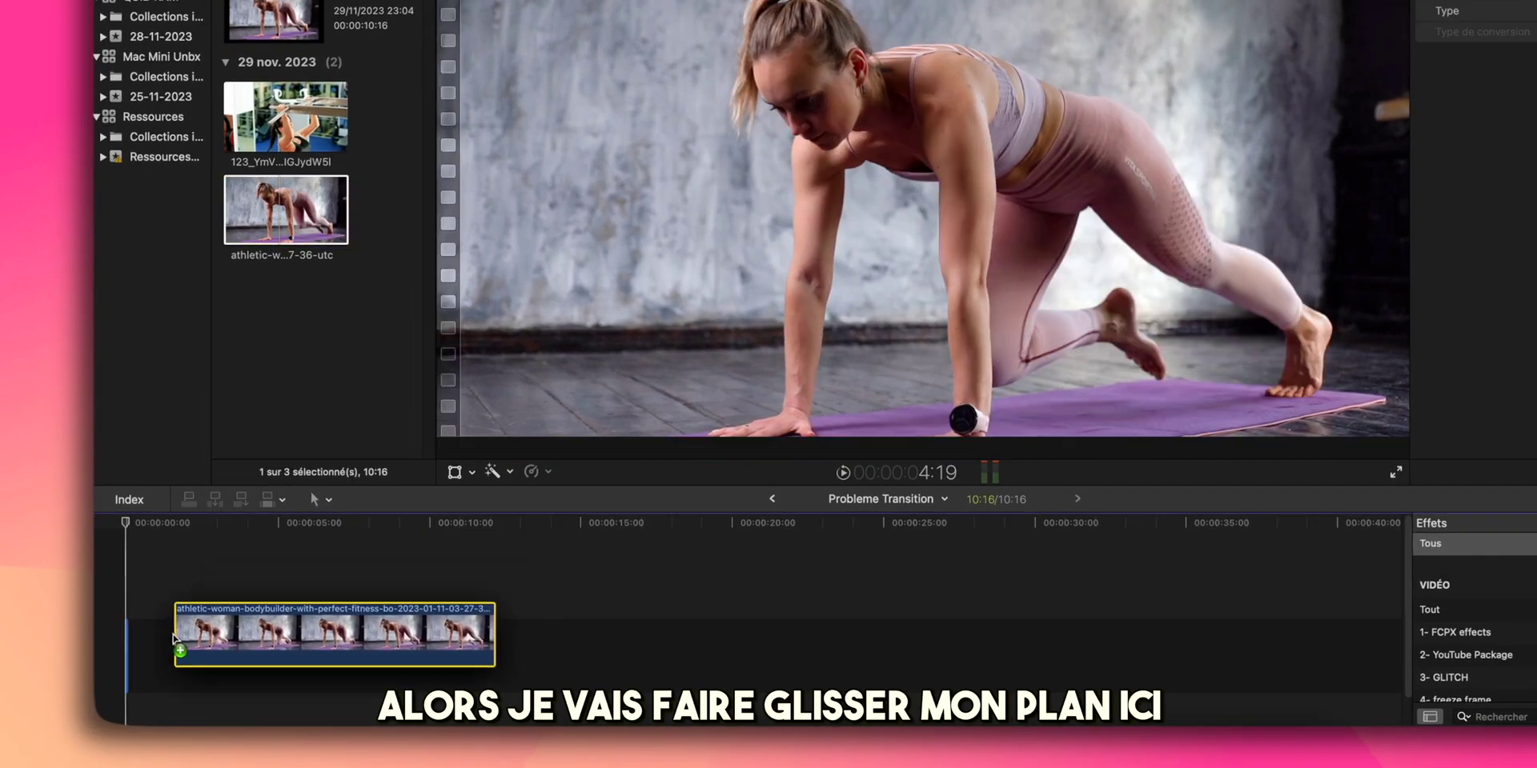
left_click_drag(278, 206, 184, 652)
mouse_move(290, 138)
left_mouse_down()
mouse_move(503, 660)
mouse_move(429, 658)
left_mouse_up()
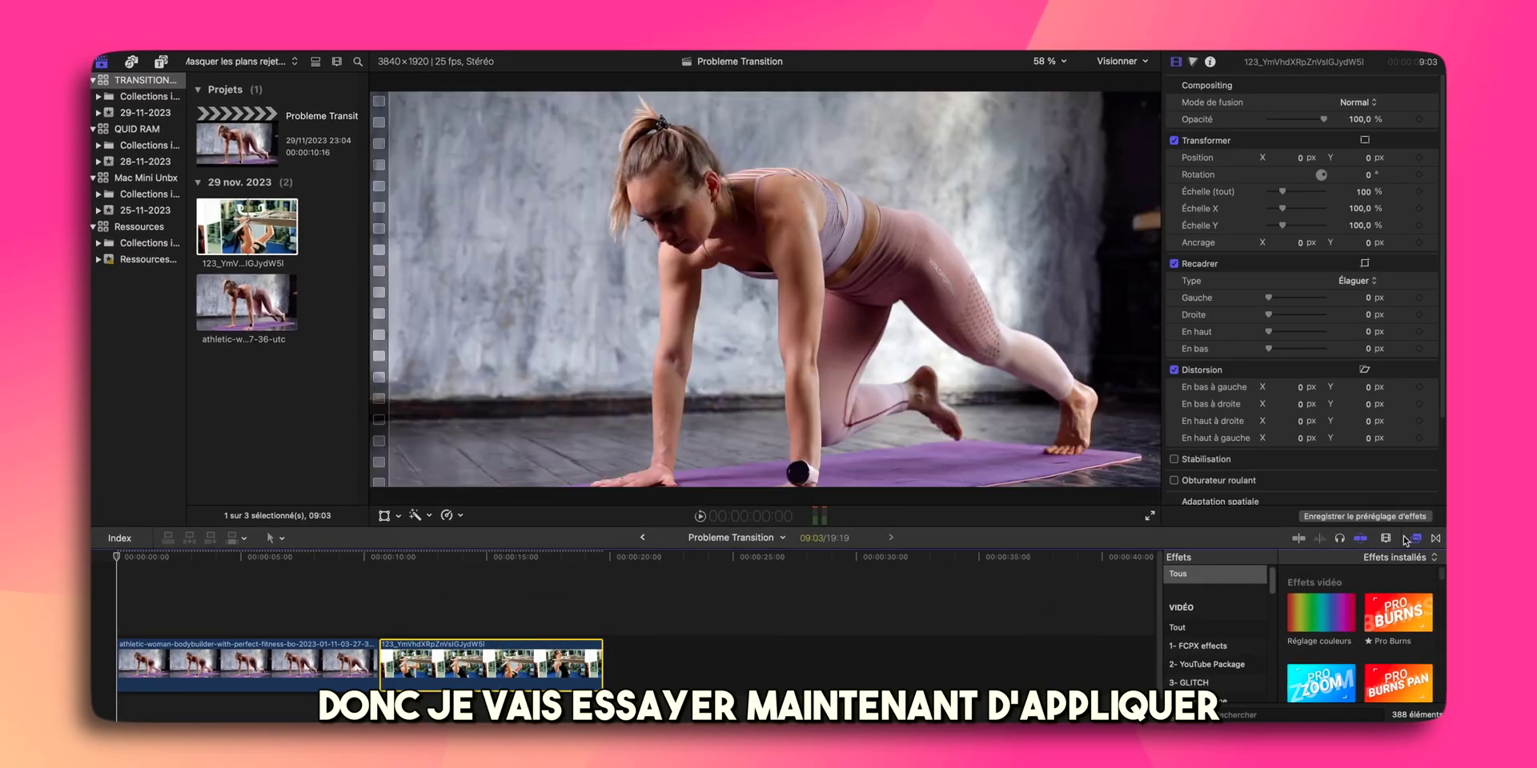
Step: Drag the #4 transition onto the edit point between the two clips
left_click_drag(1327, 604, 1286, 608)
left_click_drag(591, 672, 377, 661)
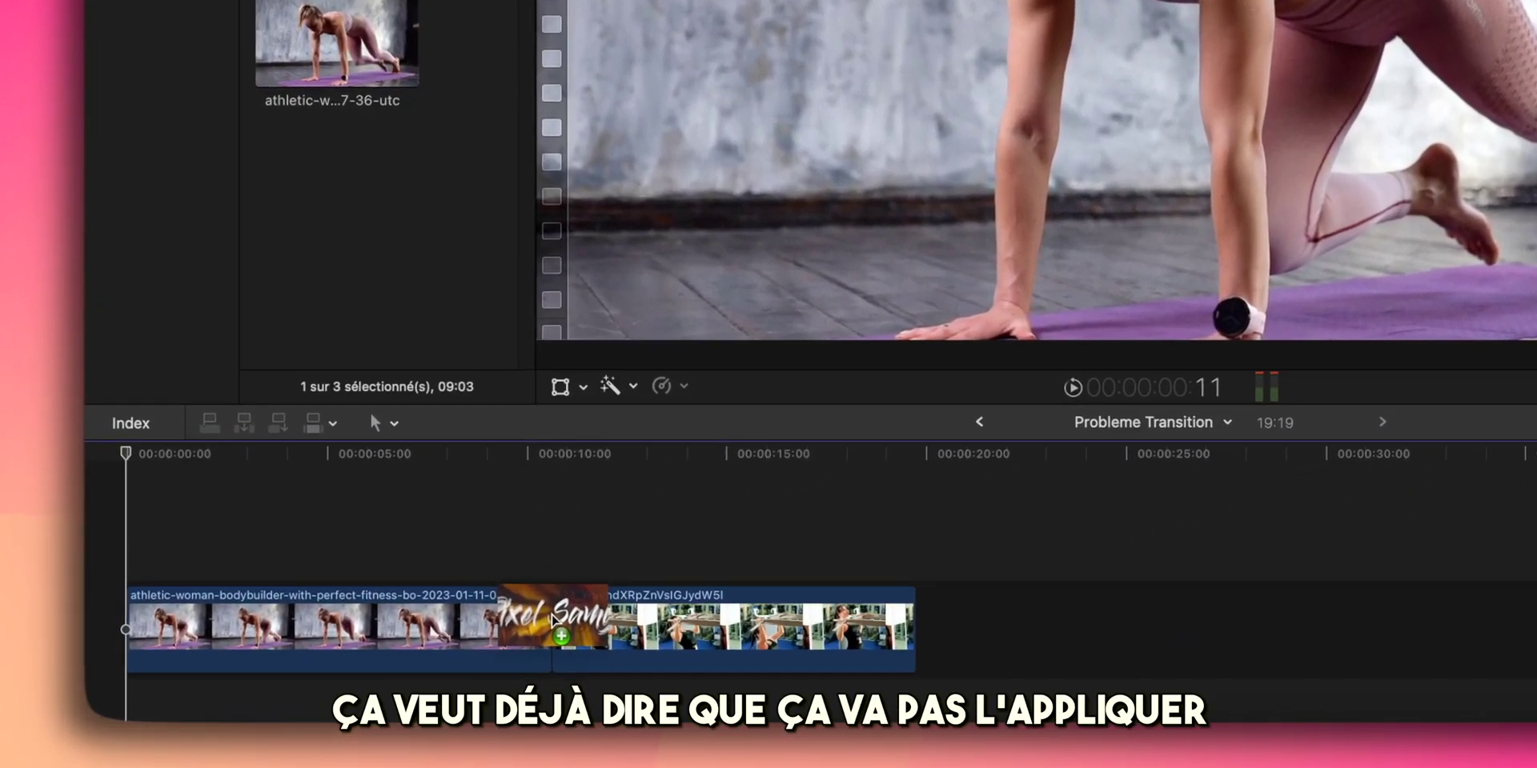
left_click_drag(492, 617, 497, 633)
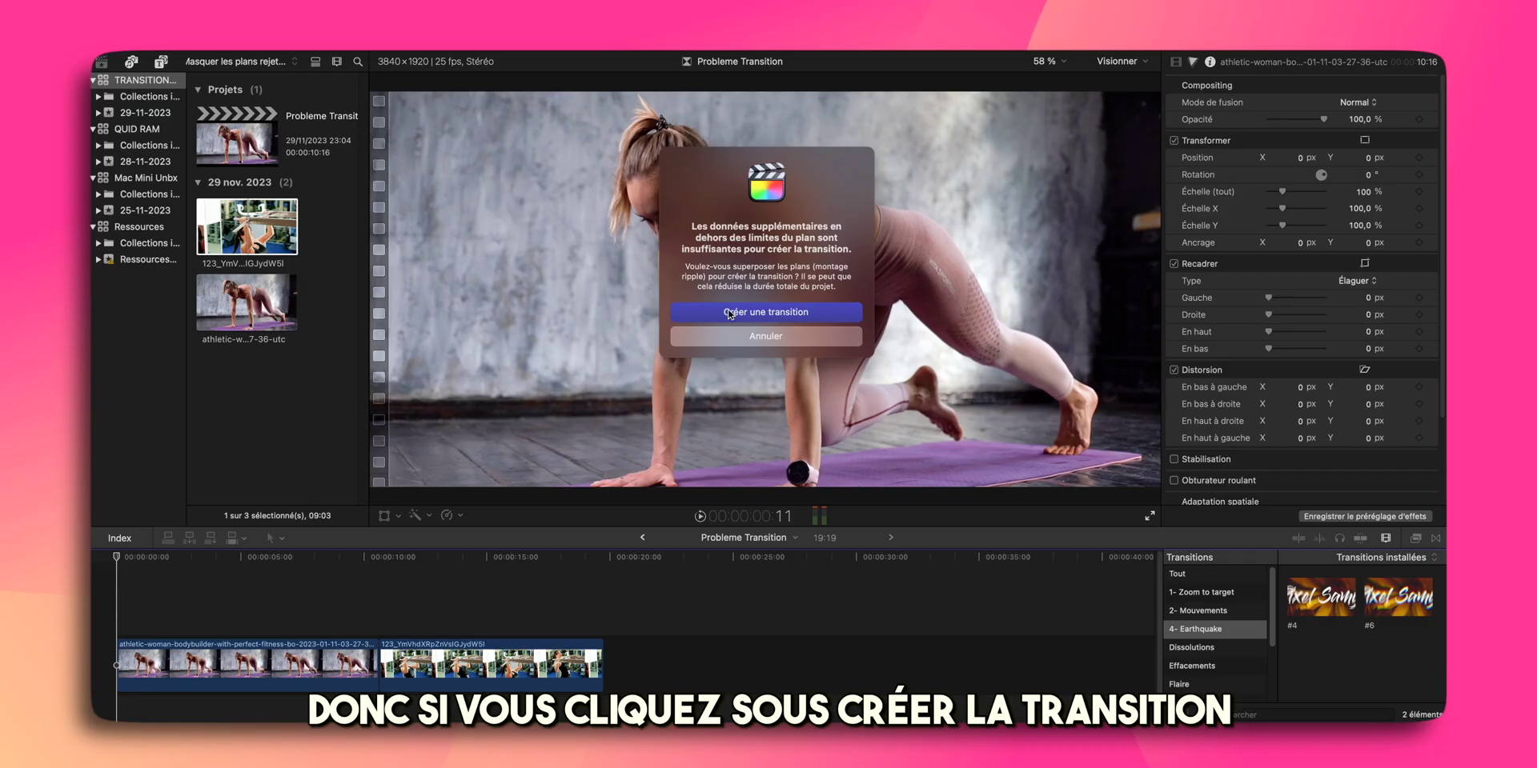
Step: Choose Créer une transition, then re-drop the transition and choose Annuler to keep a straight cut
left_click(729, 312)
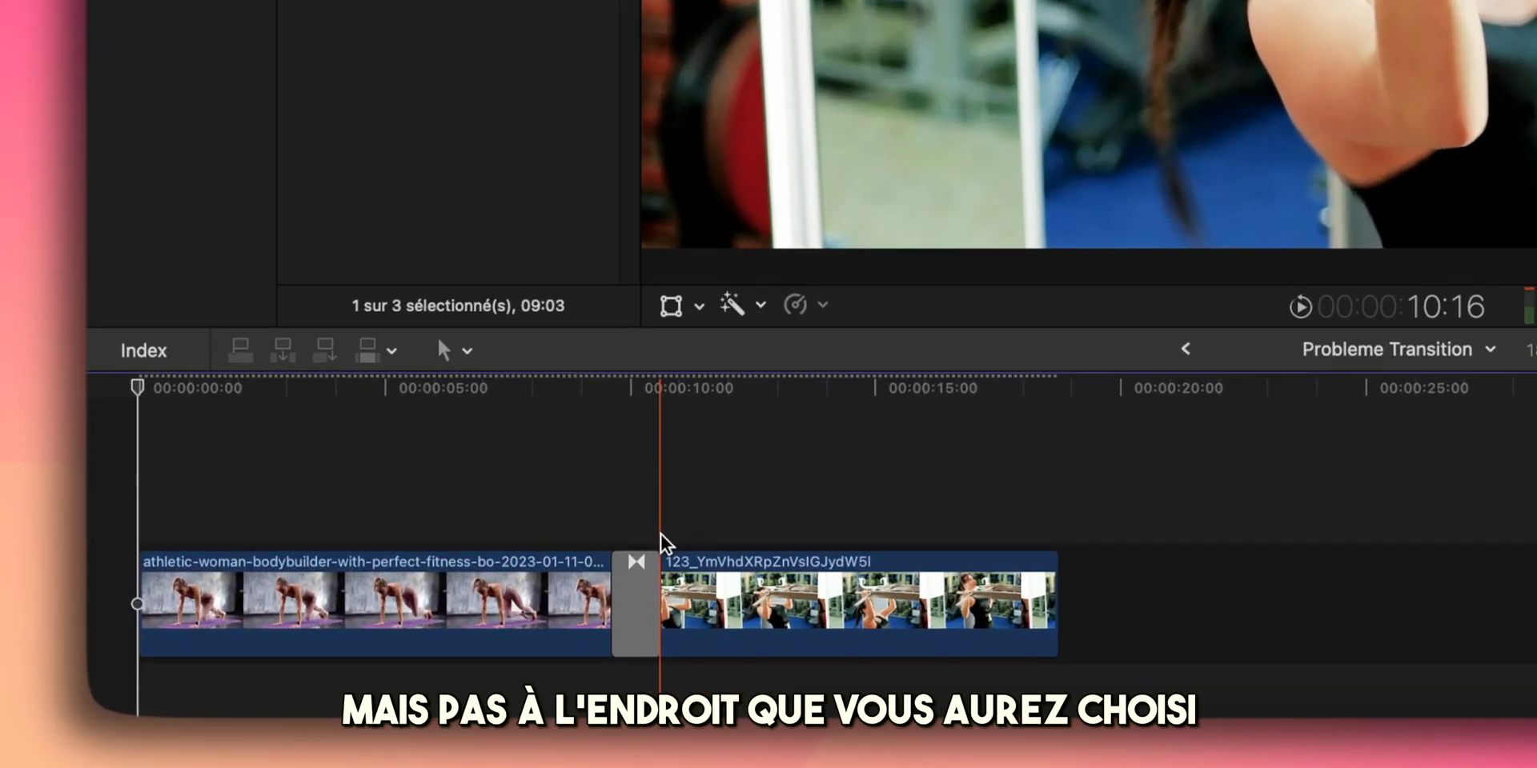
left_click_drag(1168, 560, 615, 624)
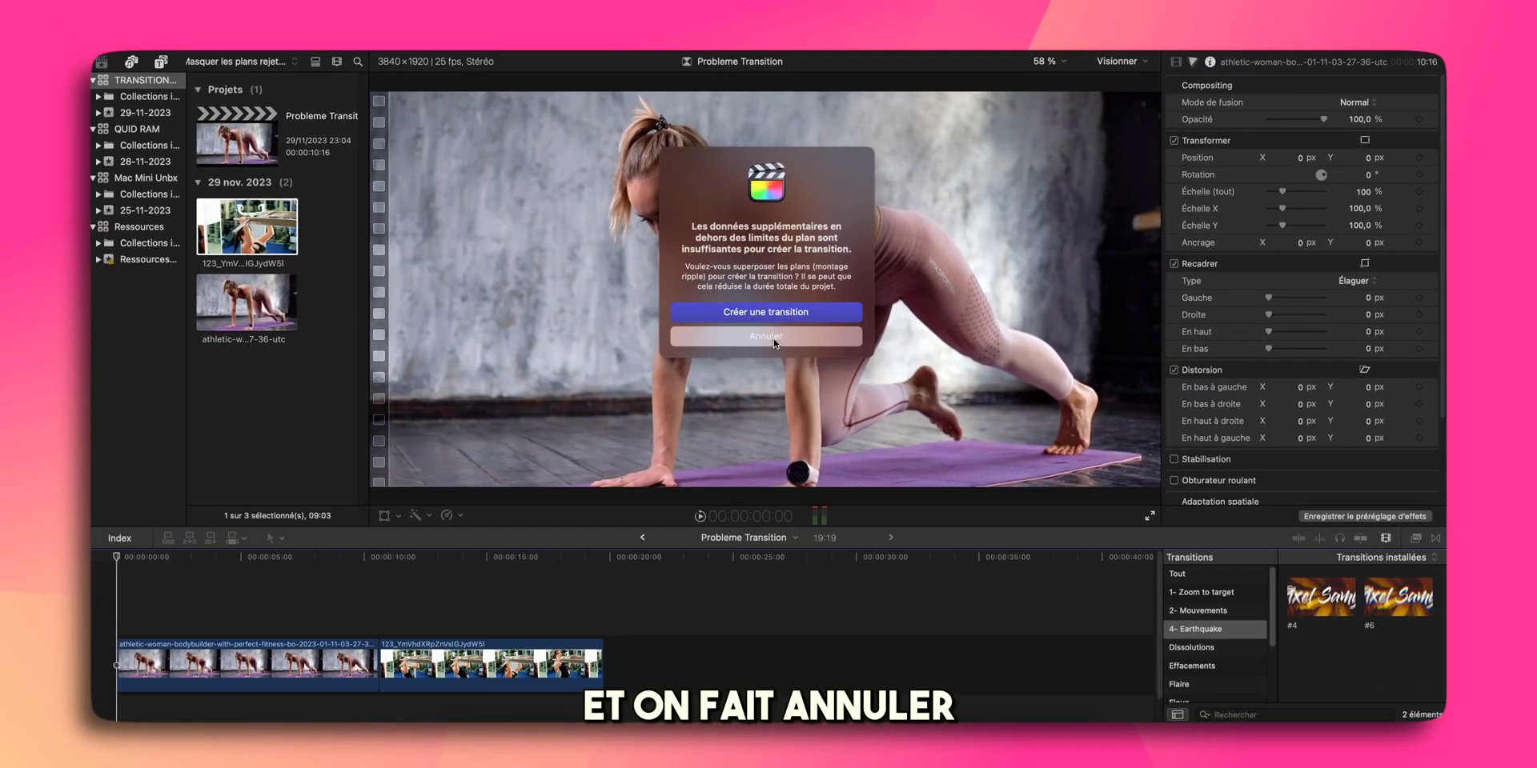
left_click(774, 337)
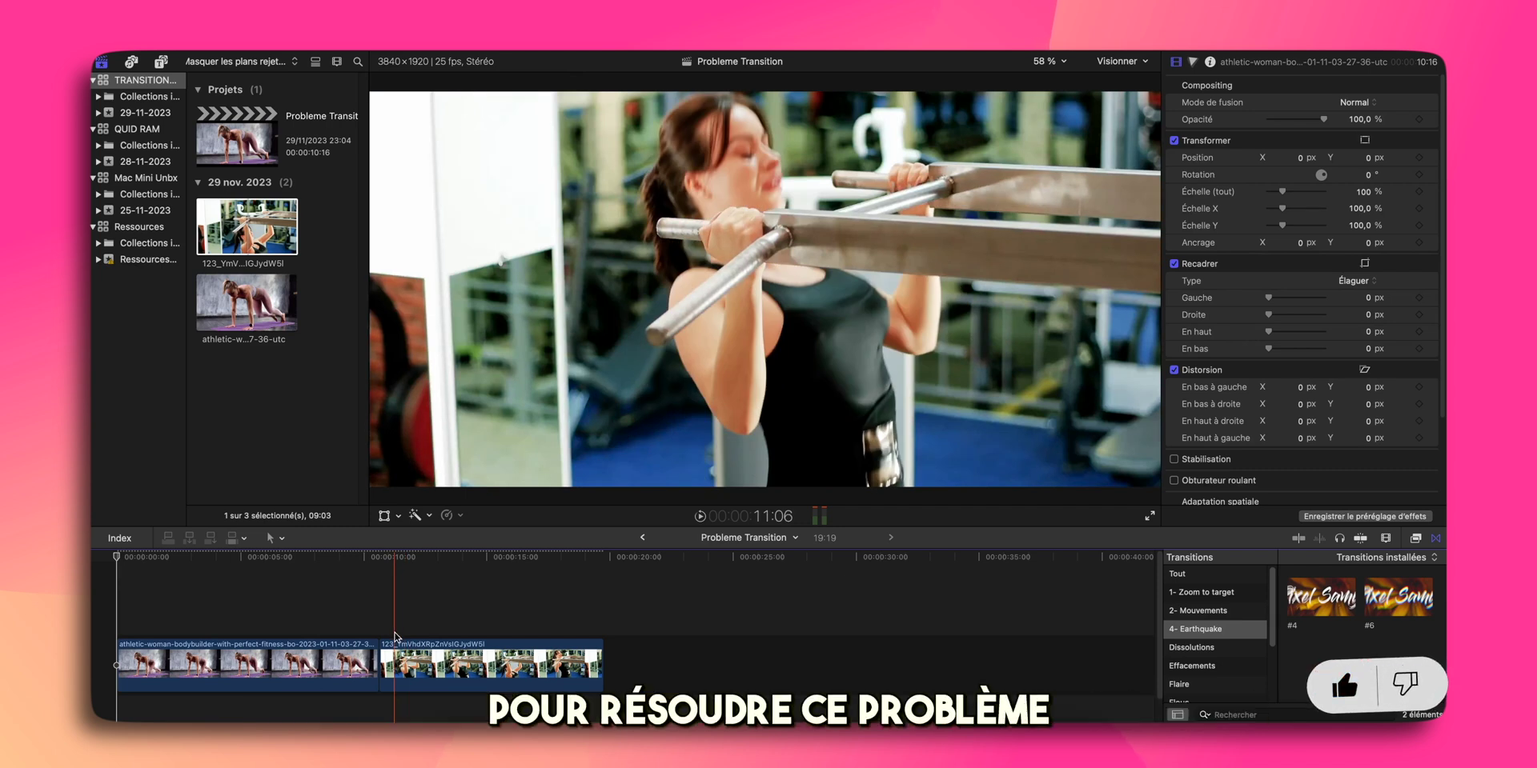
Step: Lift the athletic clip out with Option-Command-Up Arrow, then disable and re-enable it with V
left_click(591, 583)
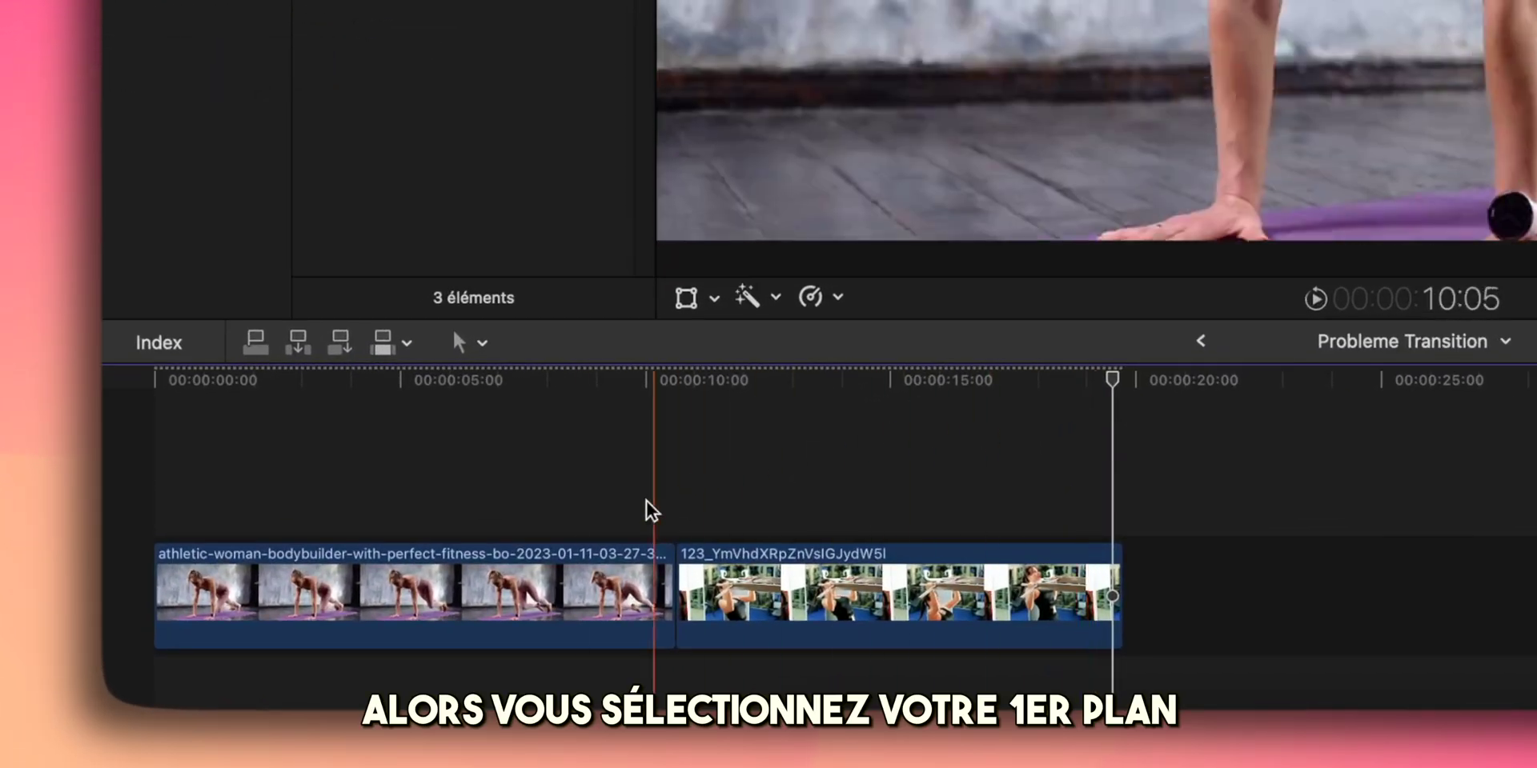
left_click(559, 588)
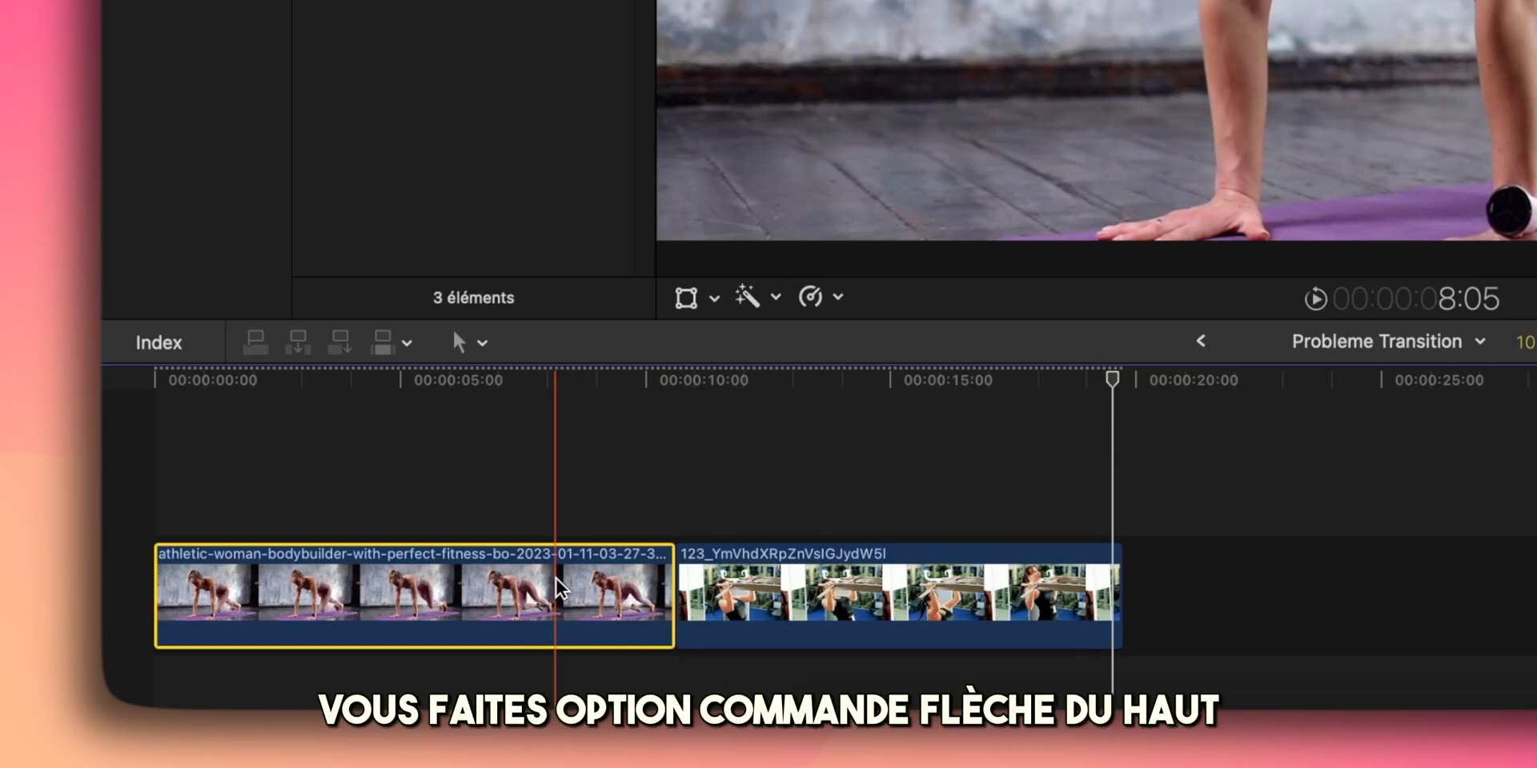
key("alt+super+Up")
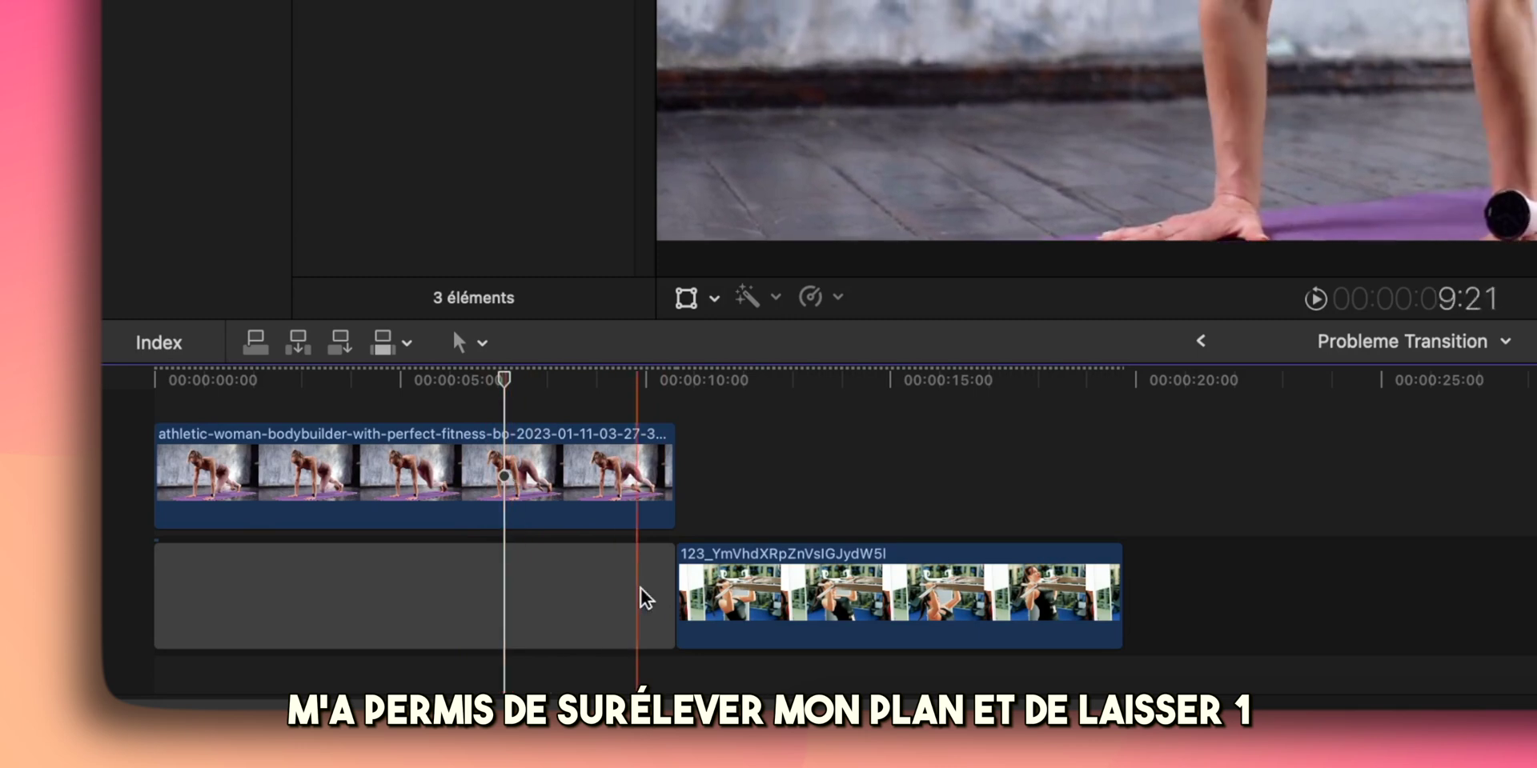
left_click(446, 487)
key("v")
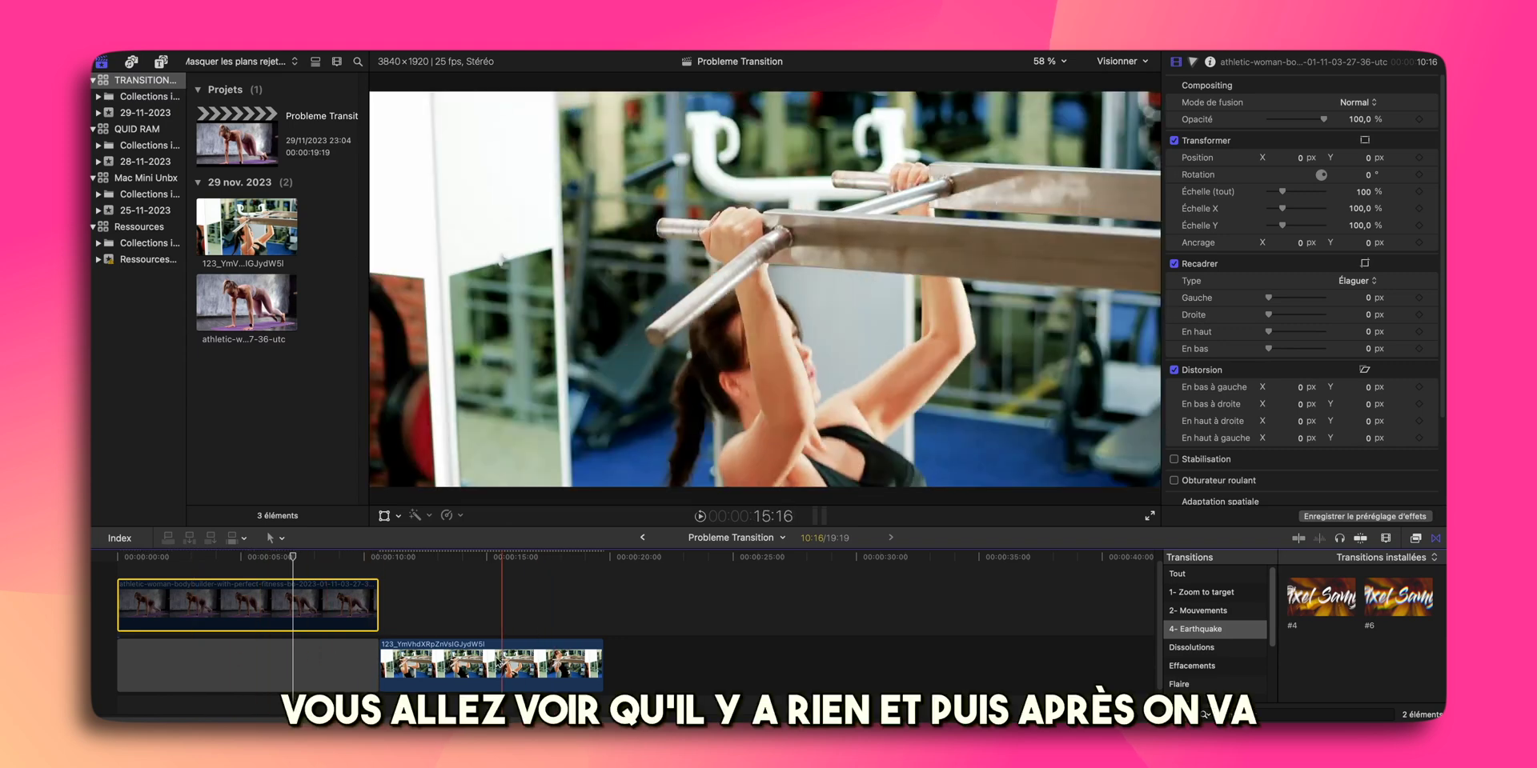
key("v")
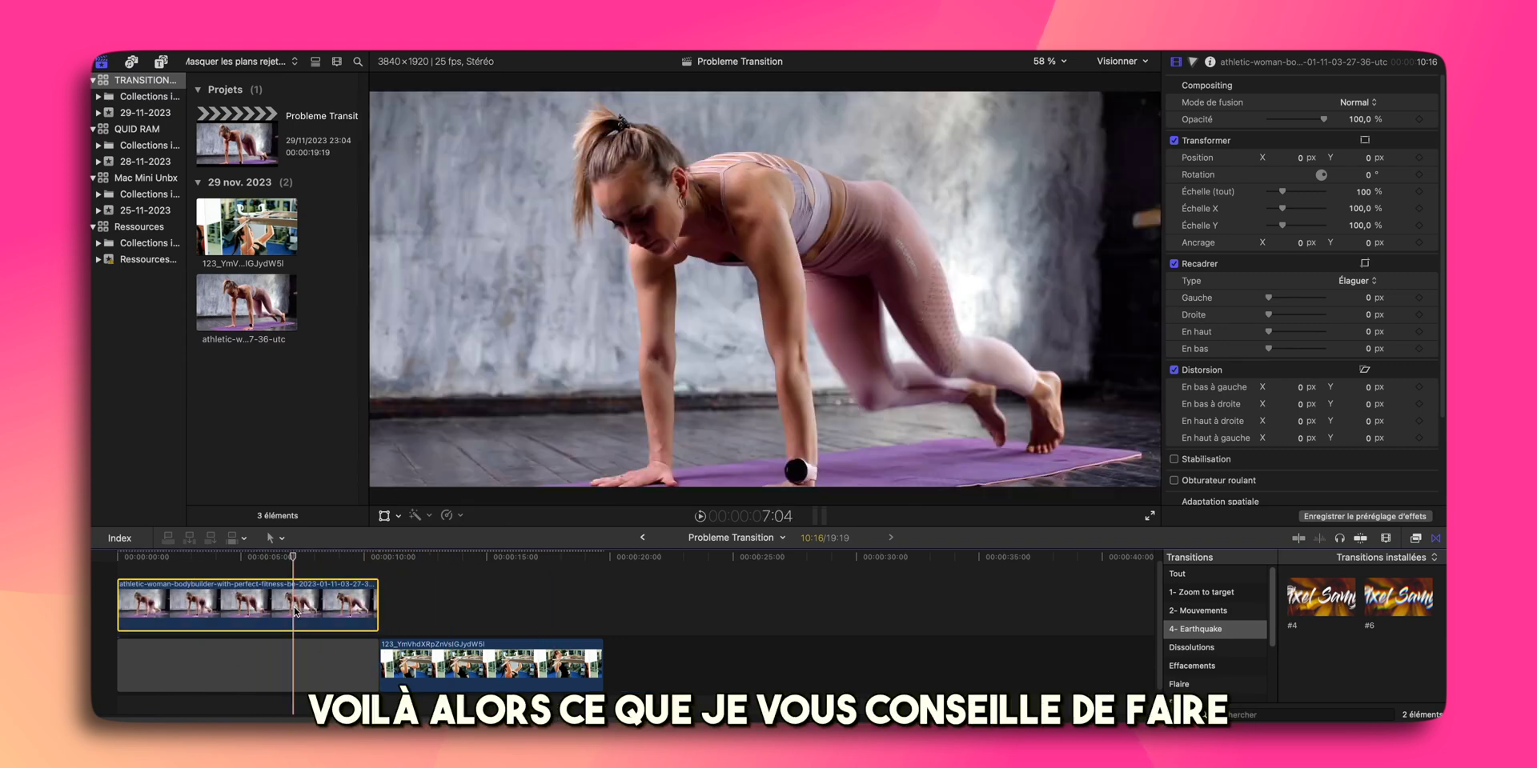
left_click(236, 579)
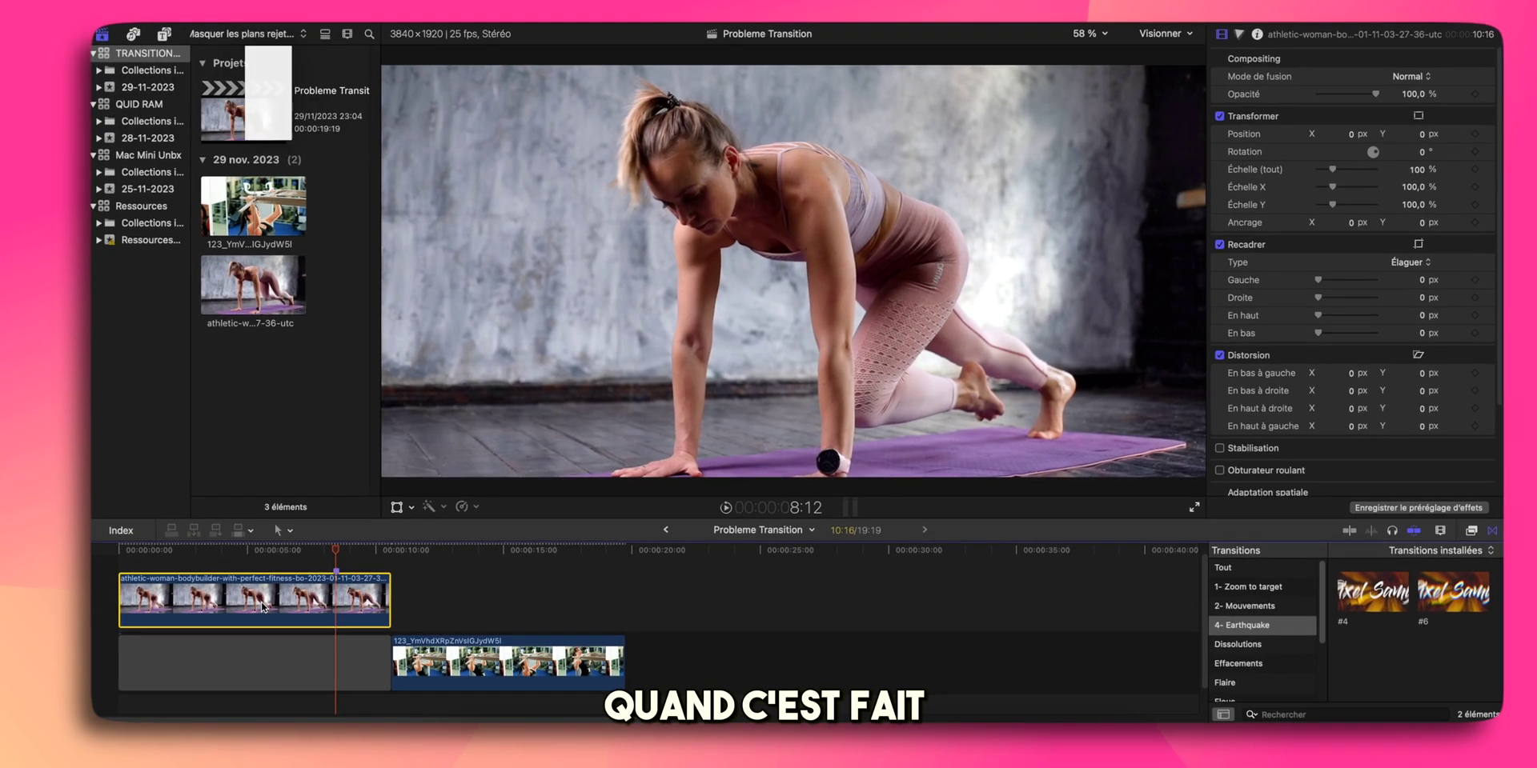
Step: Slide the connected athletic clip 2:04 later to line up with the gym clip
left_click_drag(259, 604, 285, 604)
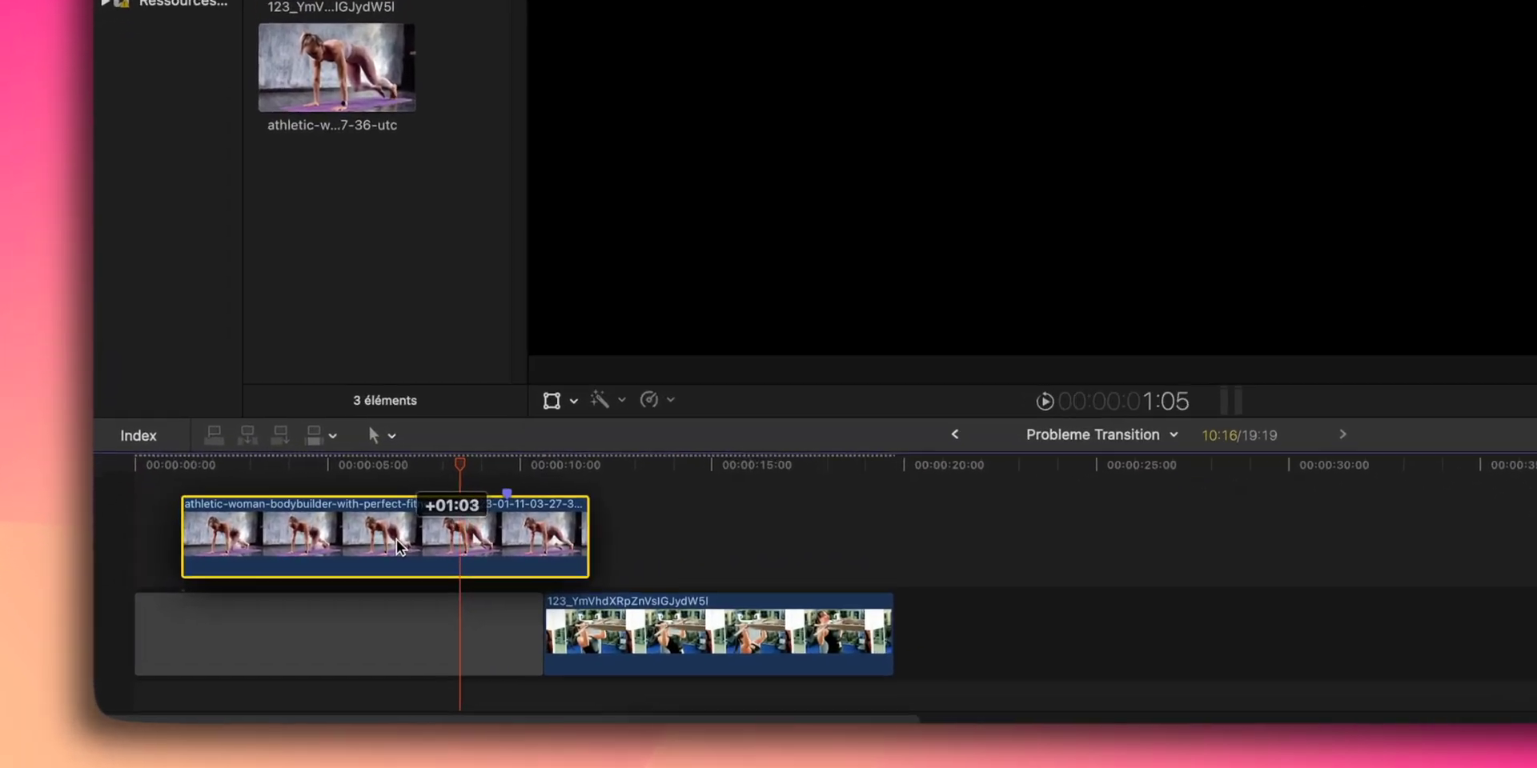
left_click_drag(398, 546, 431, 546)
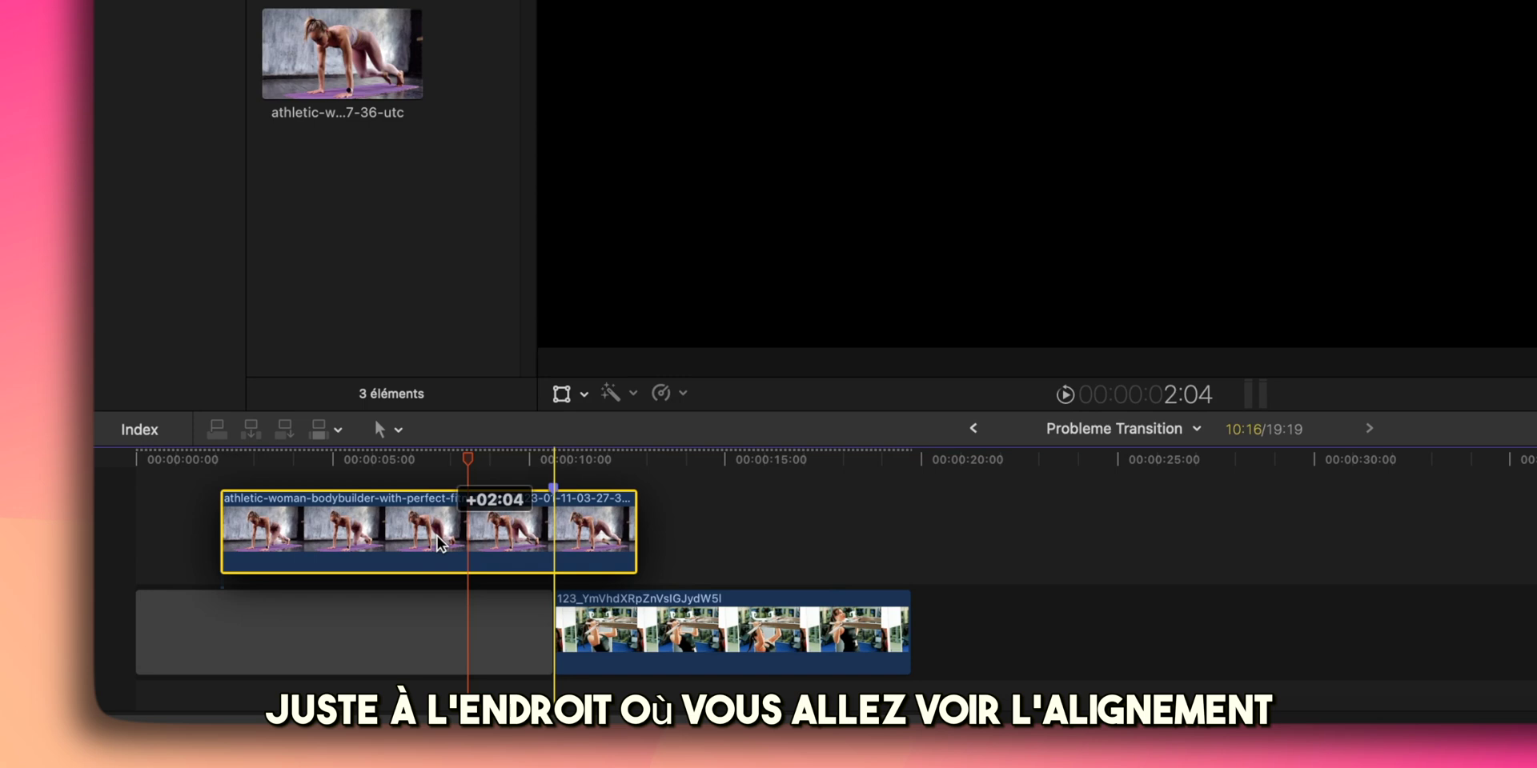
left_click_drag(439, 544, 441, 541)
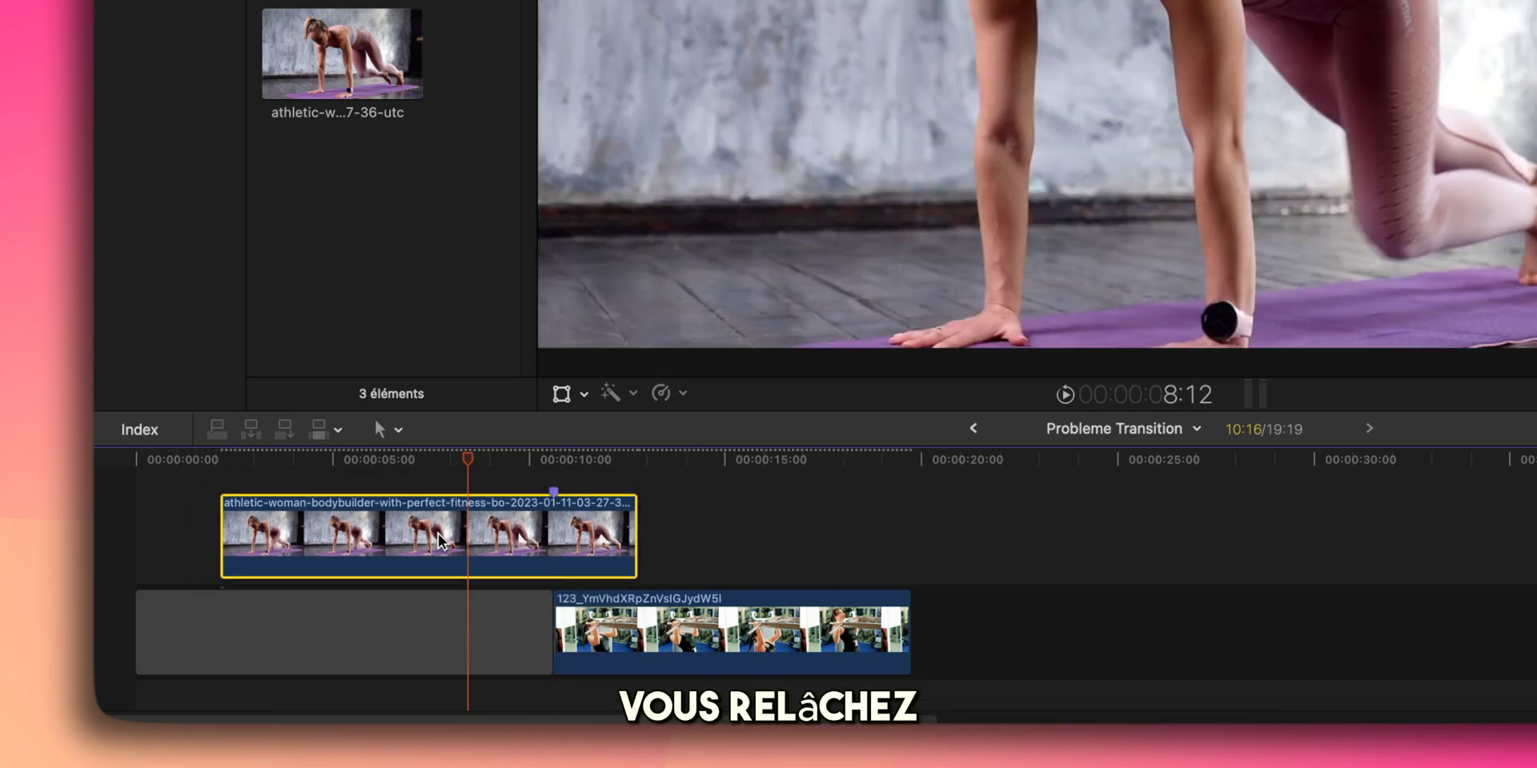
Step: Add transition #4 to the athletic clip and delete the one at its start
left_click_drag(1184, 516, 609, 532)
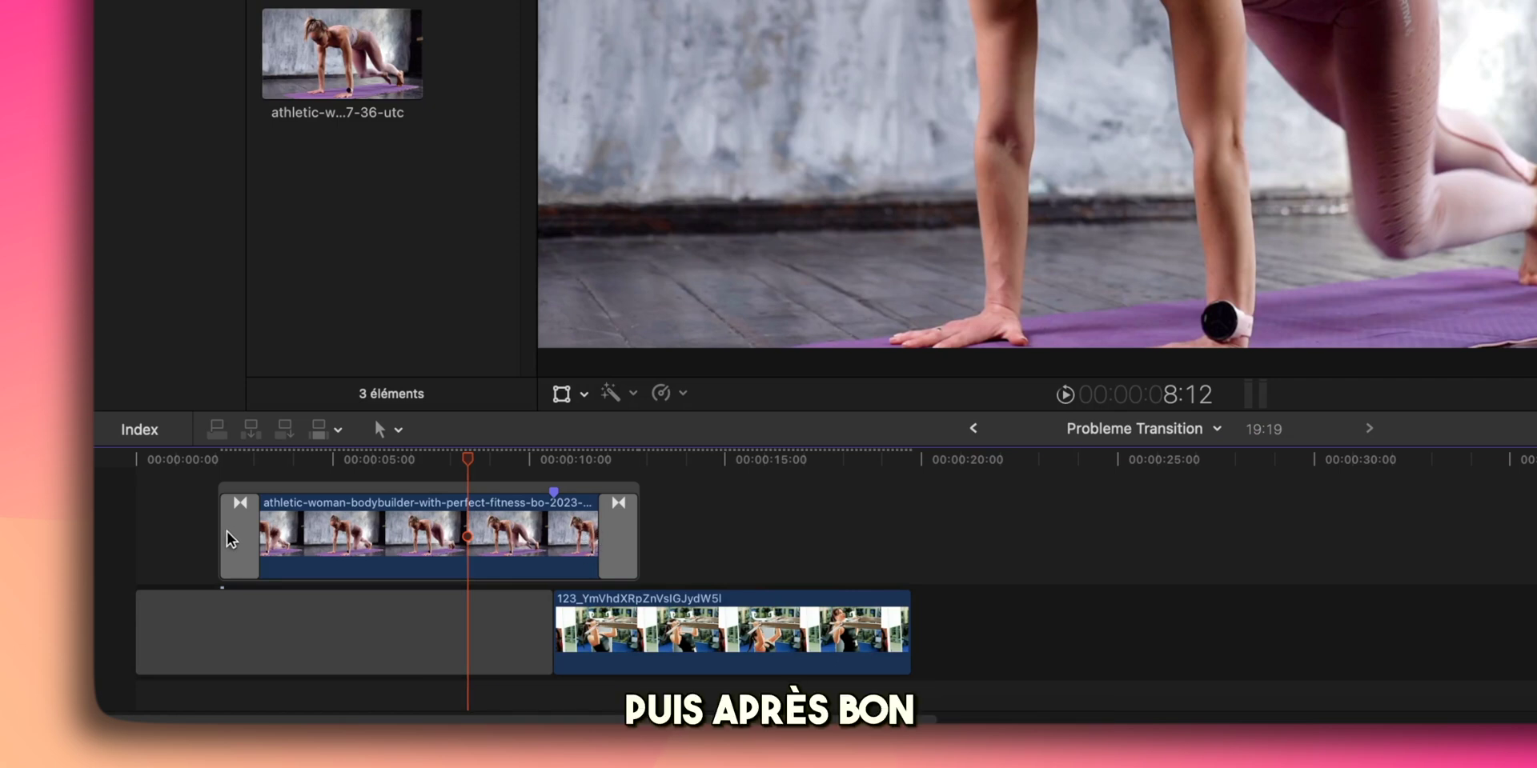
left_click(230, 538)
key("Delete")
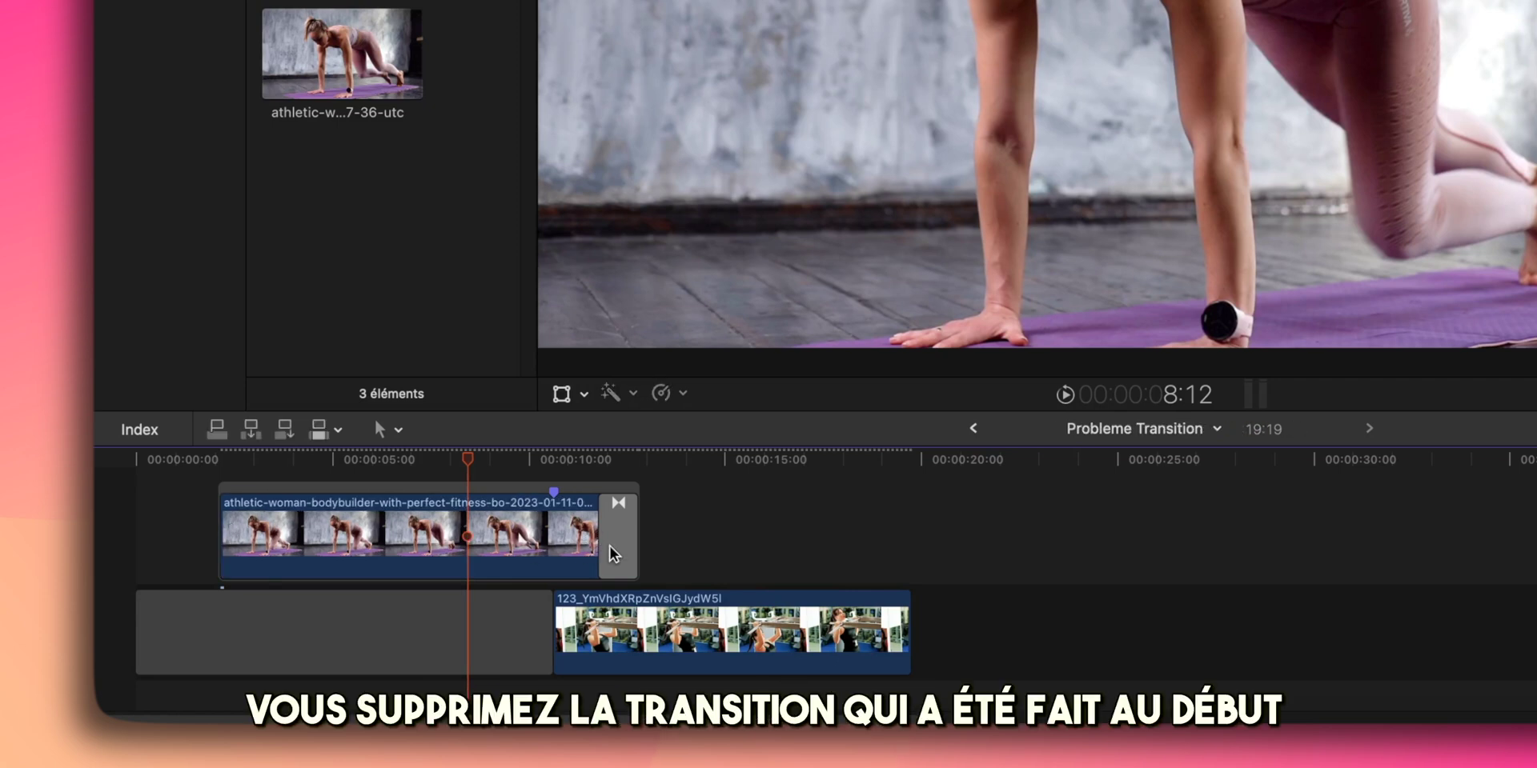
left_click(615, 554)
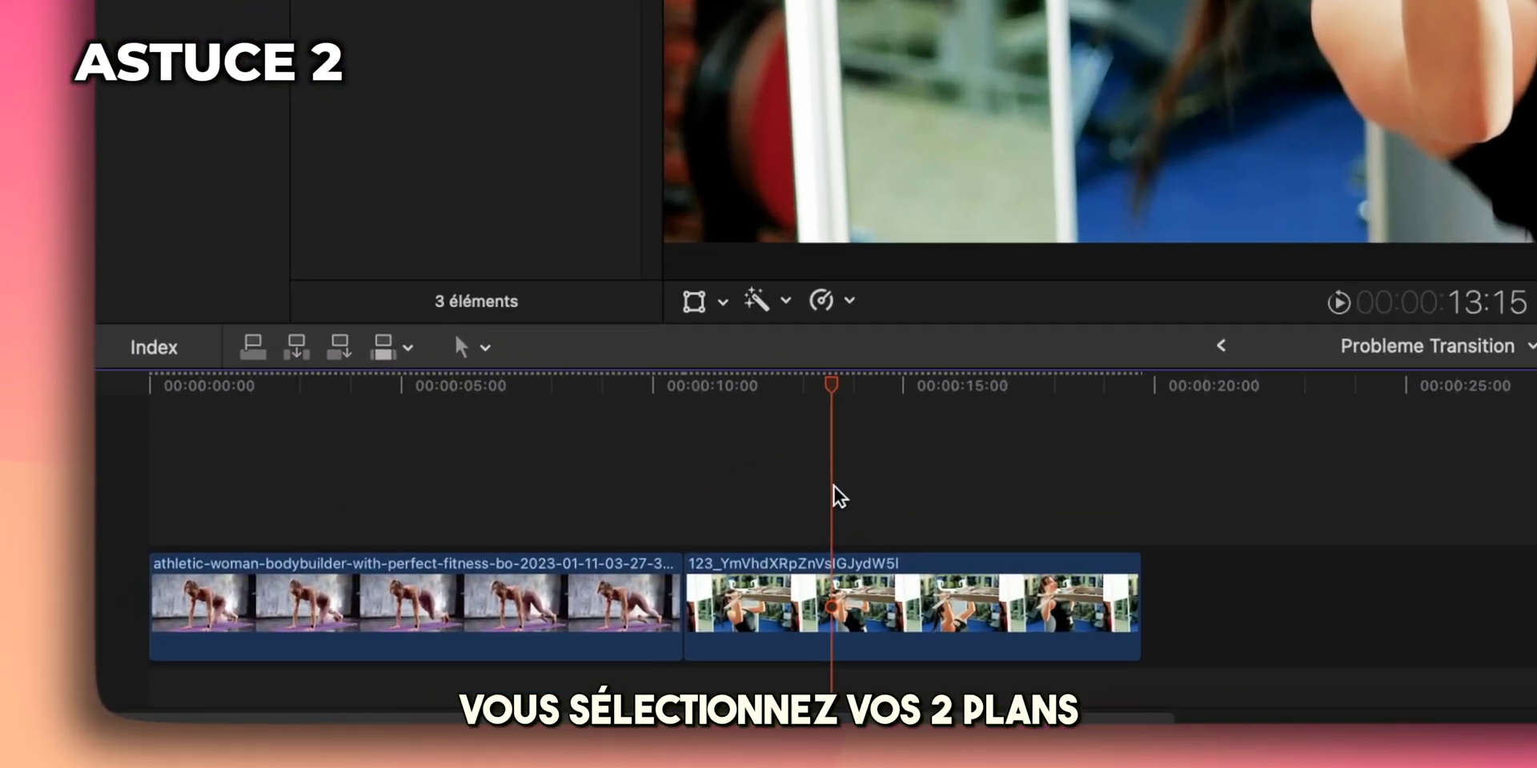
Step: Make a compound clip named Probleme Transition Plan from both selected clips
left_click_drag(650, 550, 461, 644)
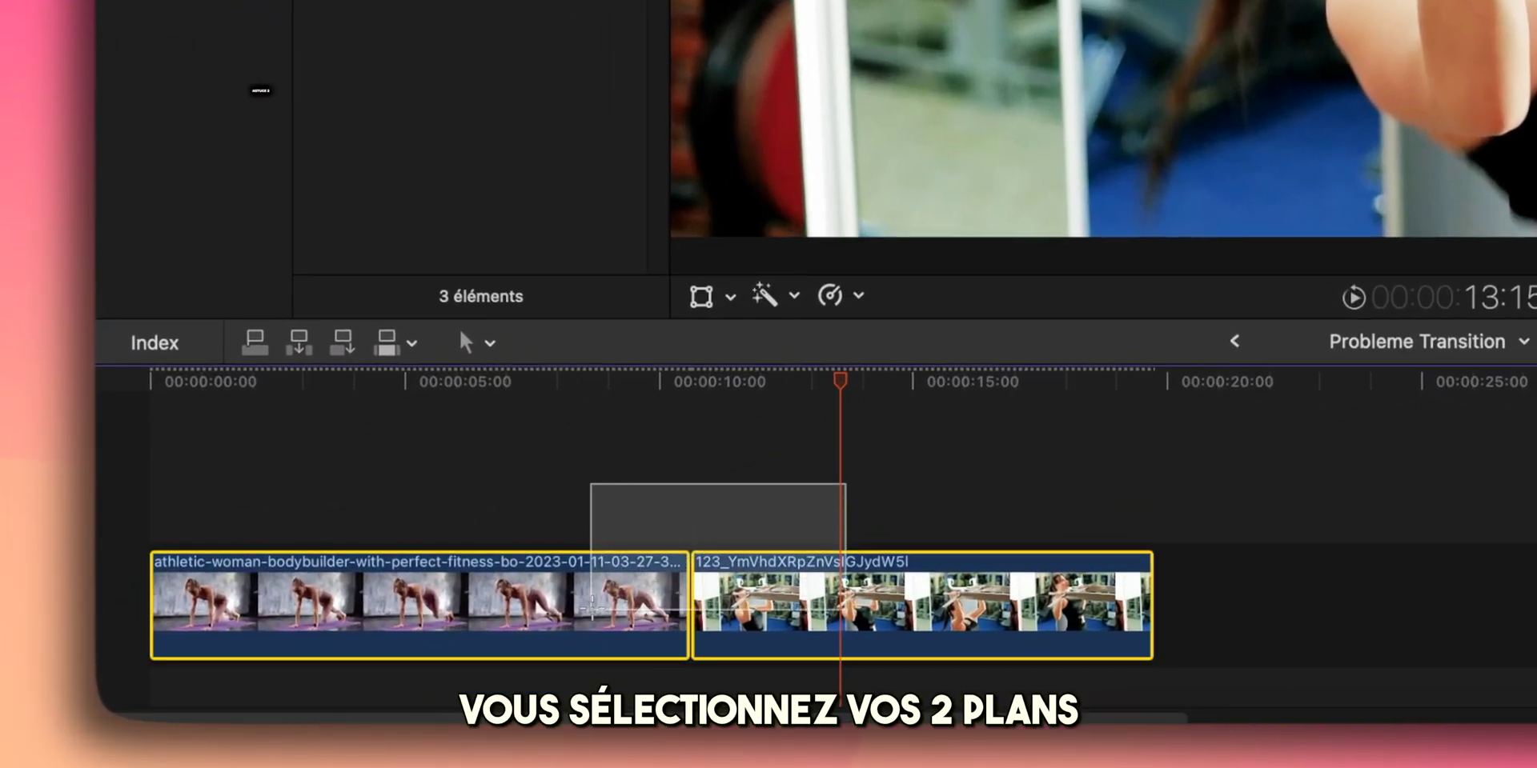
right_click(596, 616)
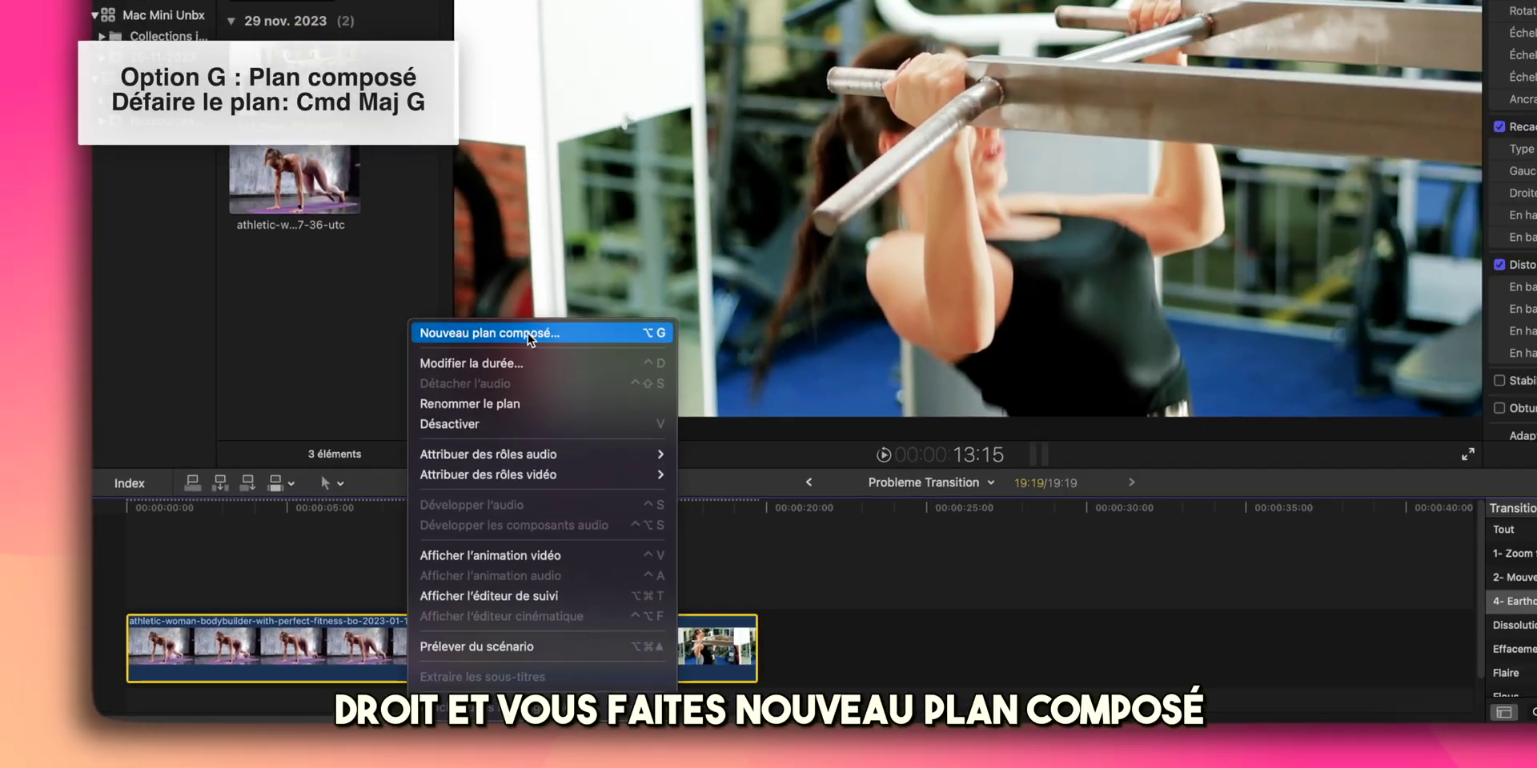
left_click(529, 335)
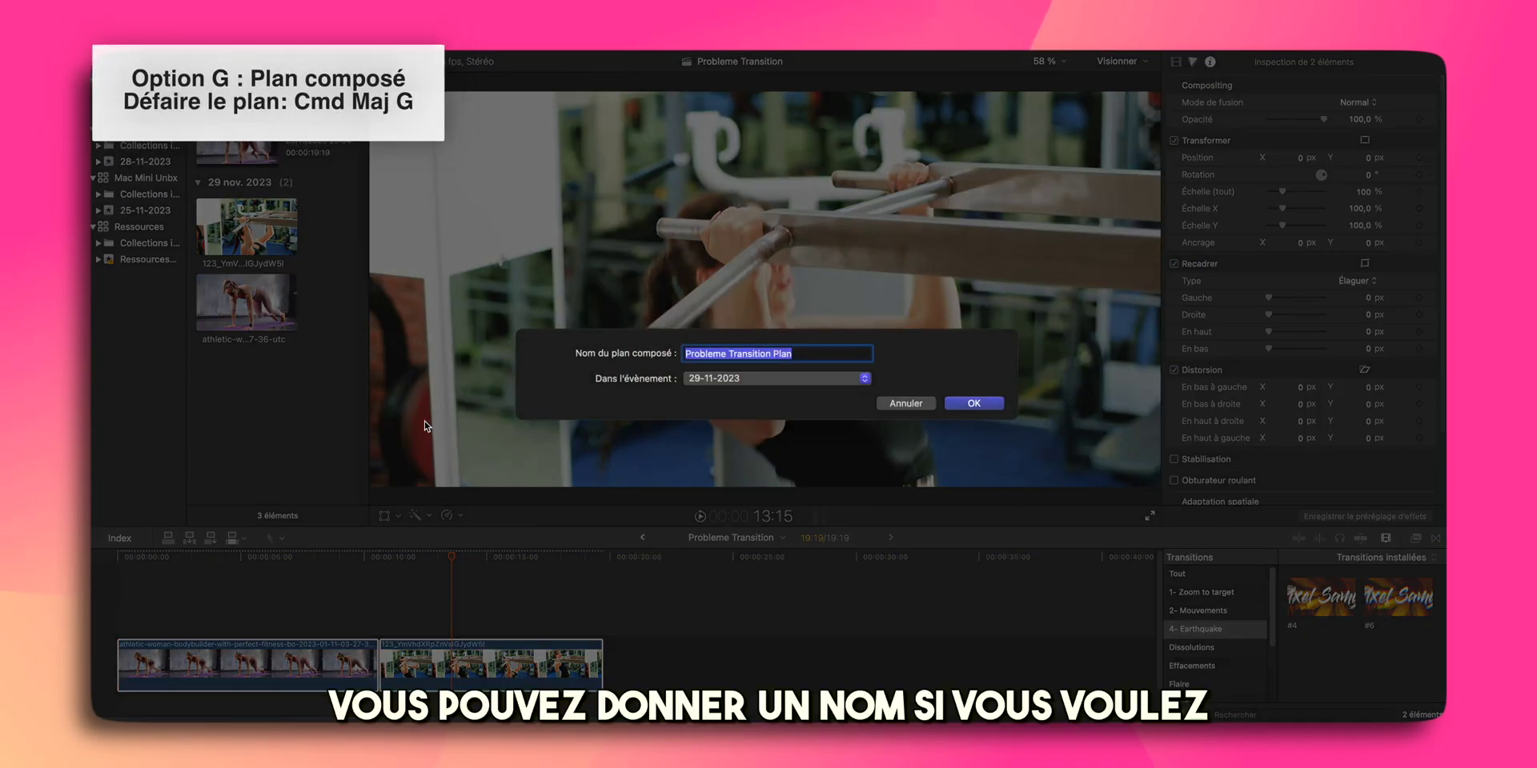
key("Return")
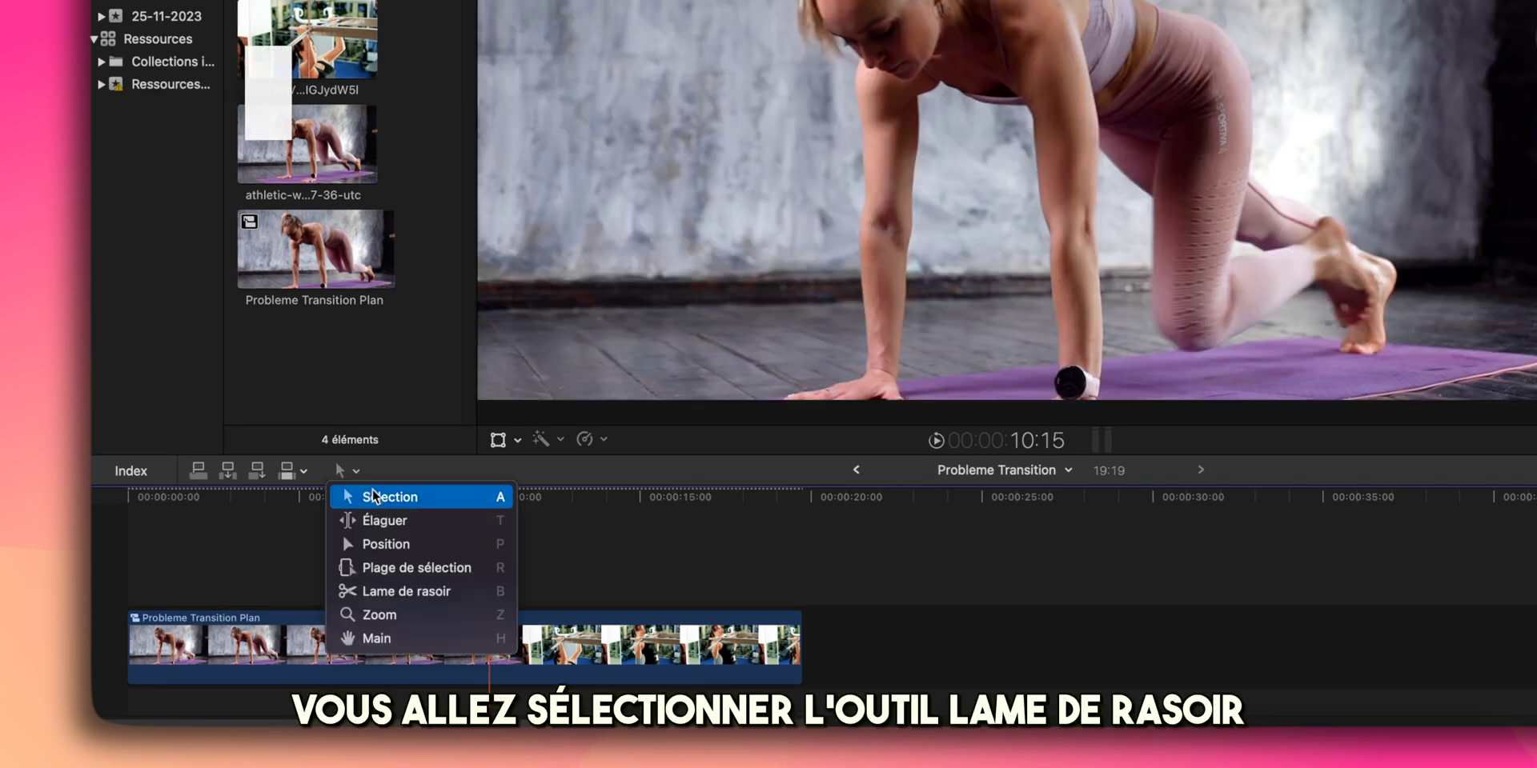
Step: Blade the compound clip at the playhead and drop transition #4 on the cut
left_click(395, 590)
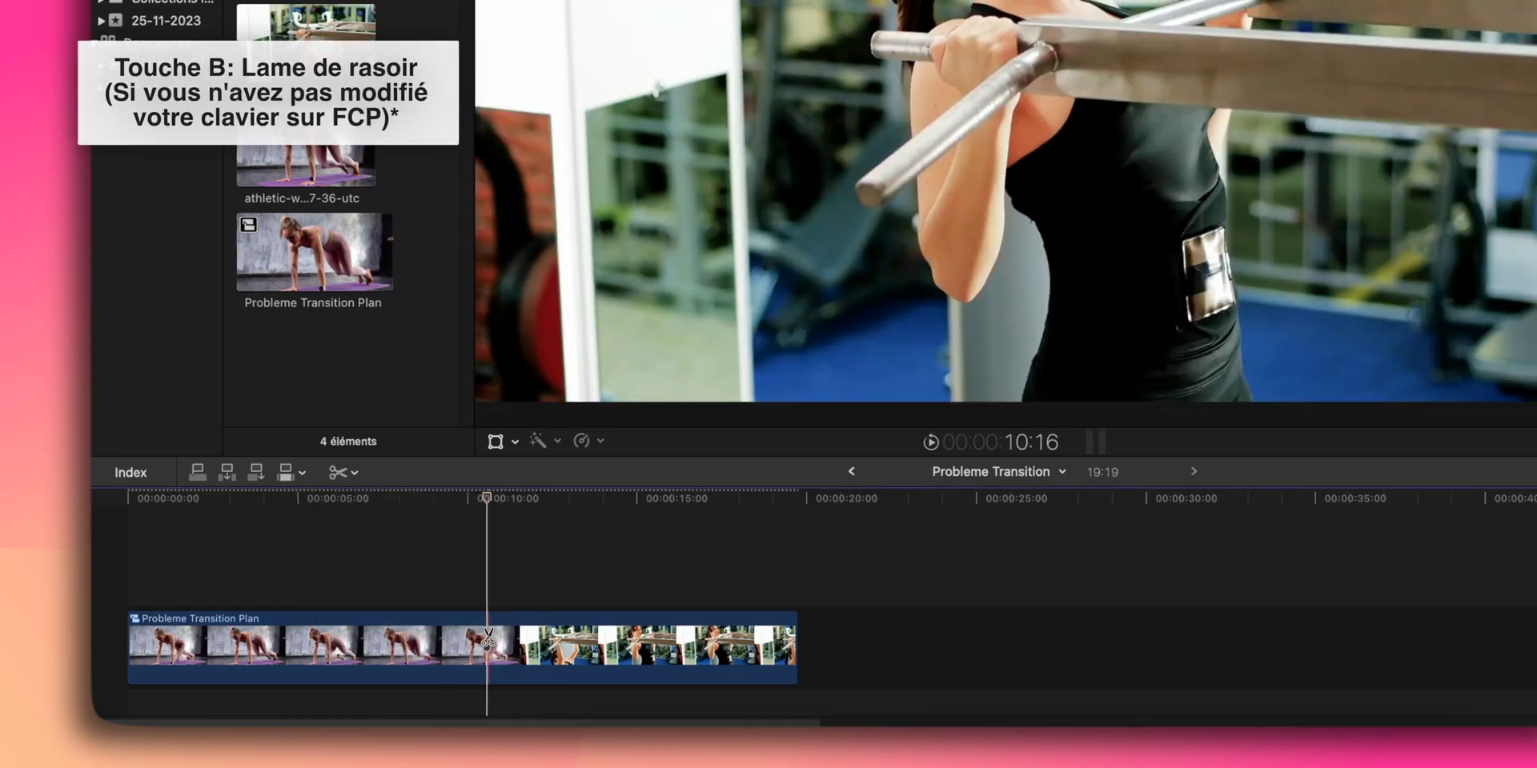
left_click(488, 638)
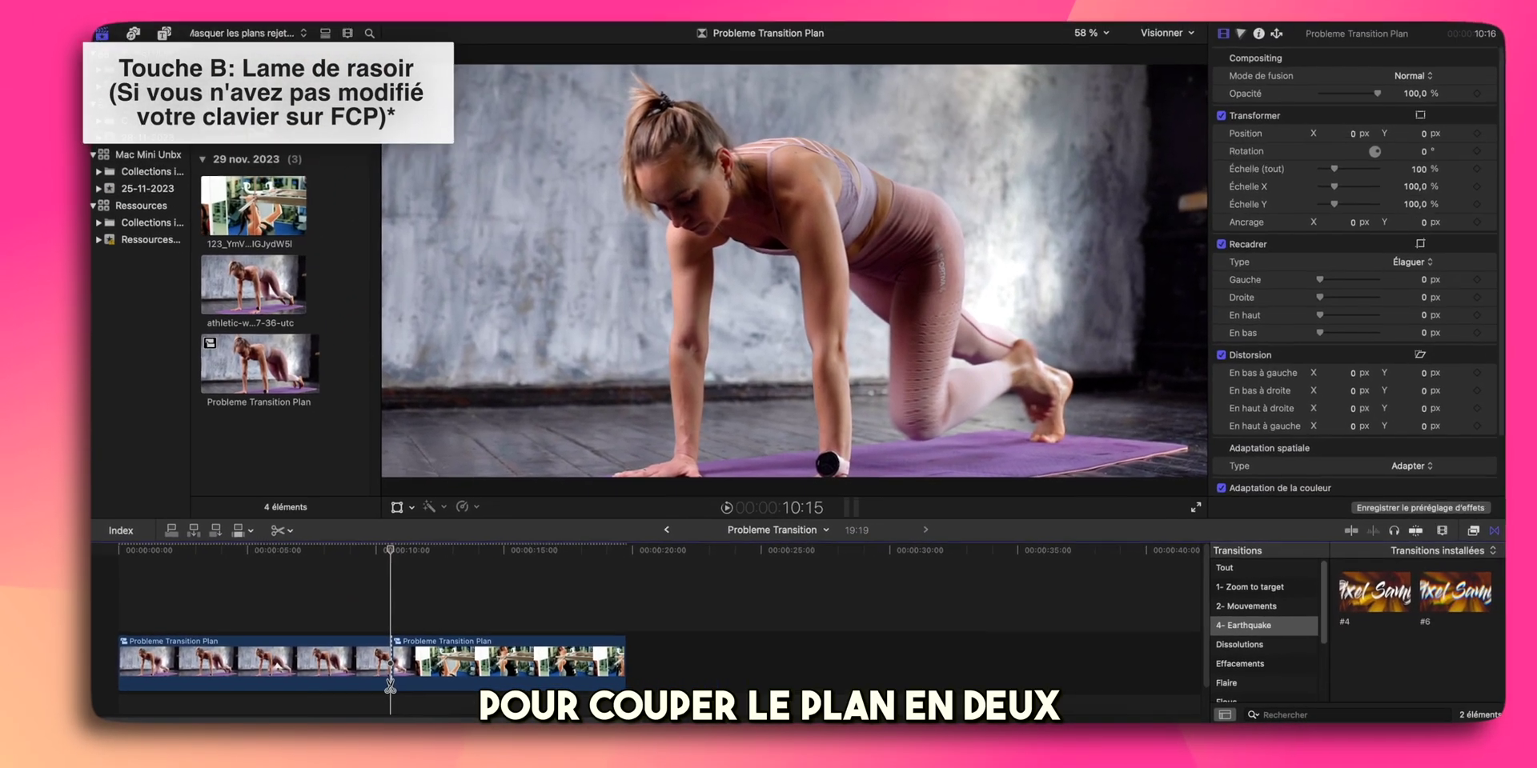
left_click_drag(1320, 599, 1242, 621)
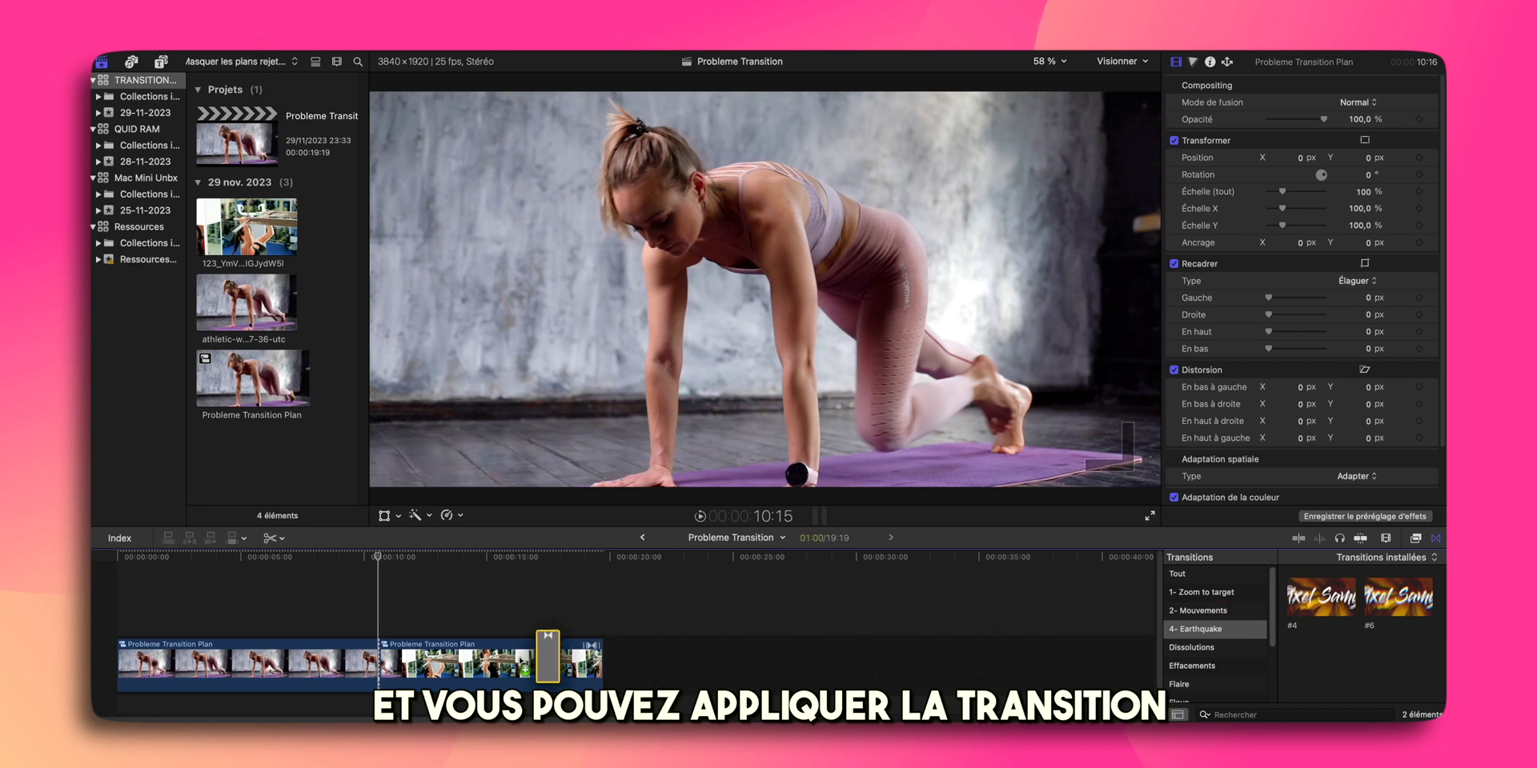
left_click_drag(547, 658, 378, 660)
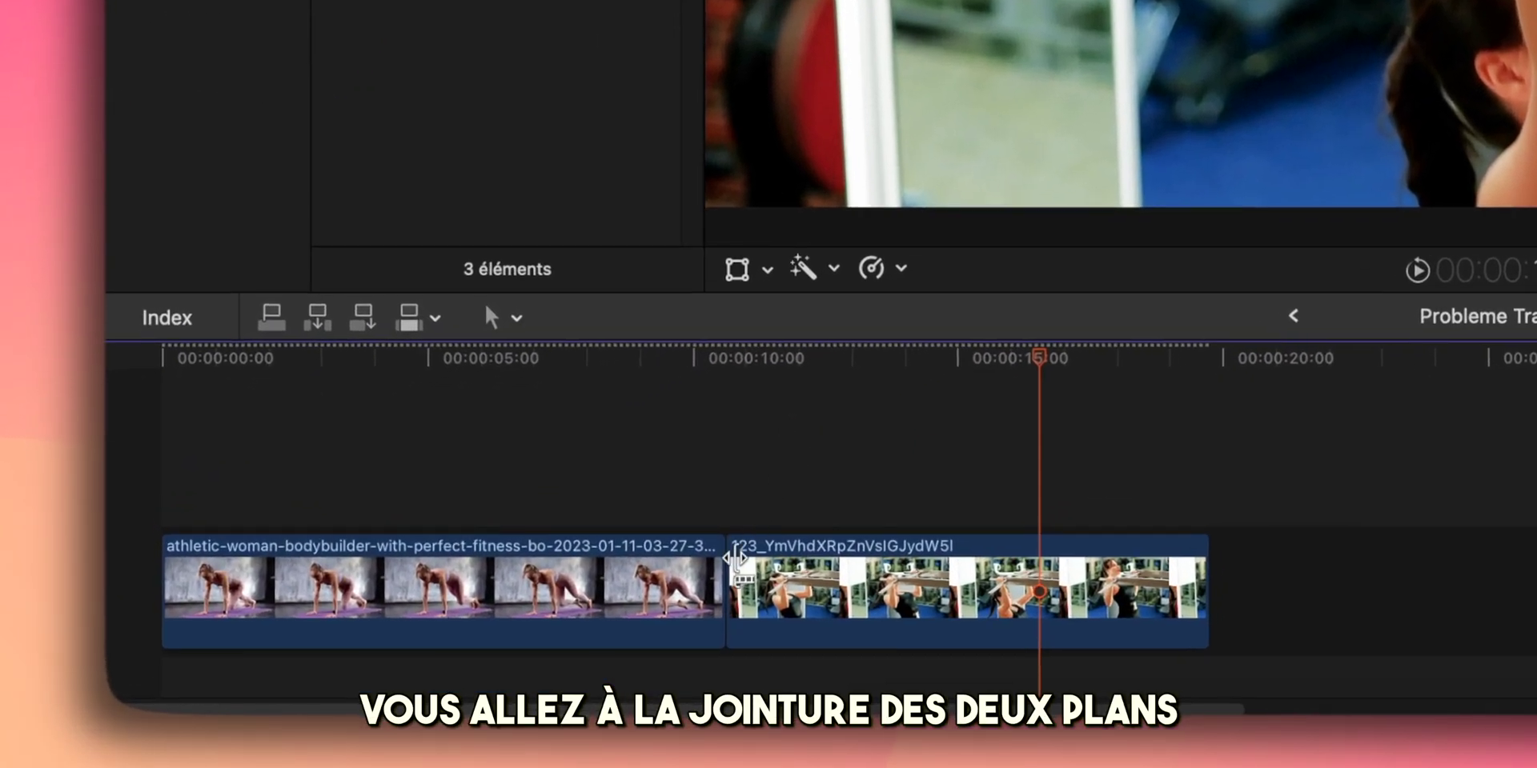
Step: Trim the edit point between the athletic and gym clips, adjusting both sides
mouse_move(716, 582)
left_mouse_down()
mouse_move(674, 578)
mouse_move(349, 658)
left_mouse_up()
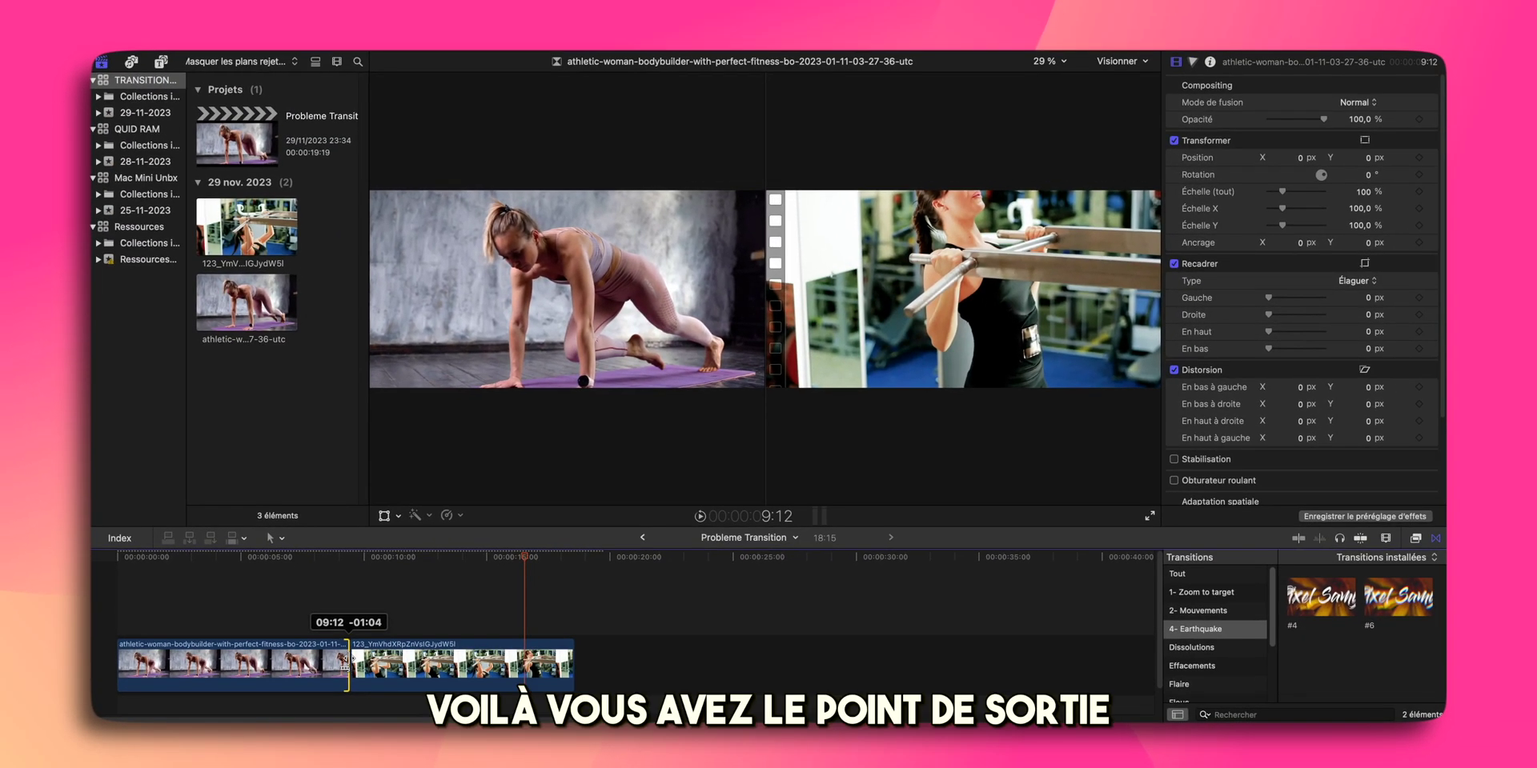
left_click_drag(345, 657, 353, 658)
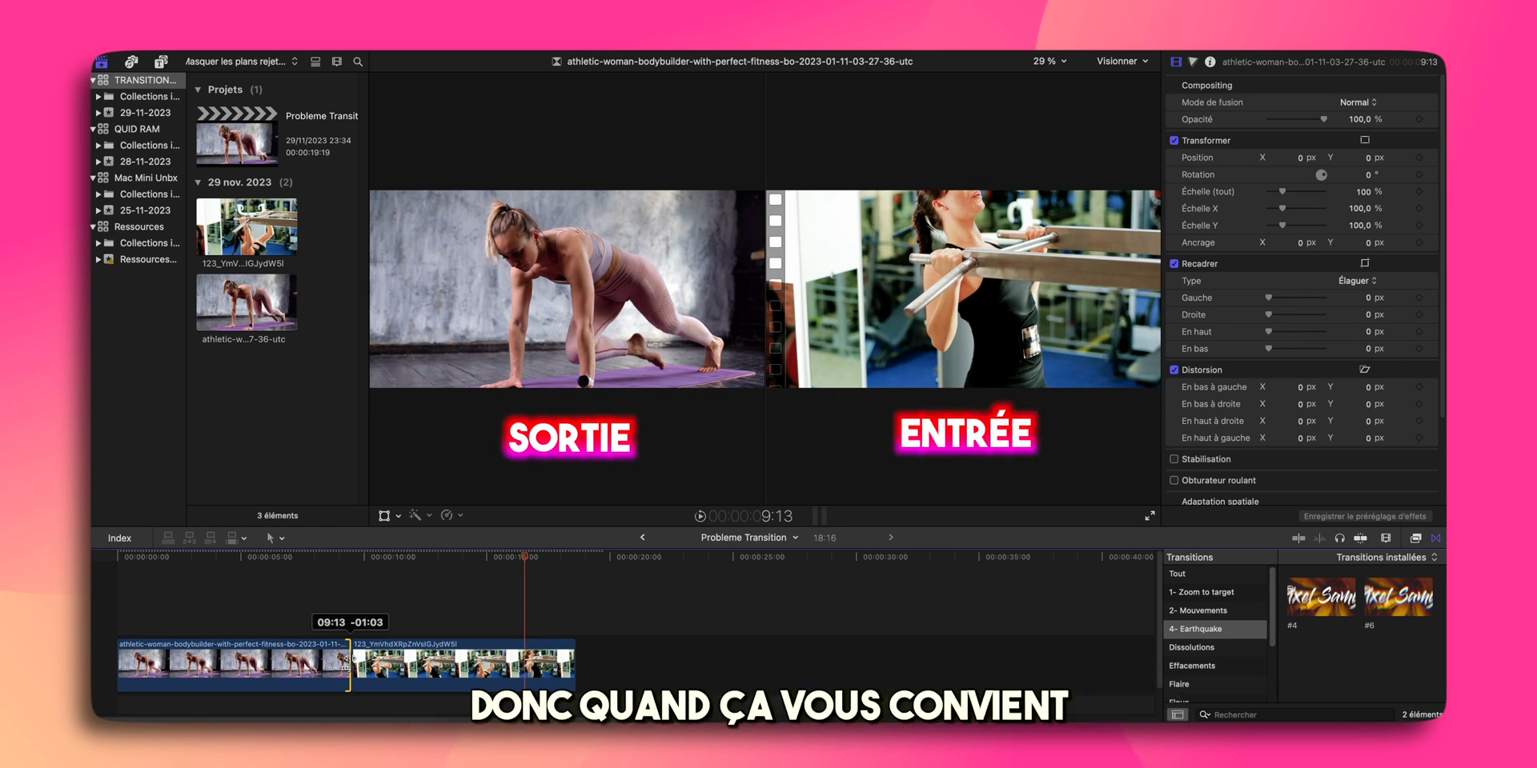
left_click_drag(341, 658, 343, 664)
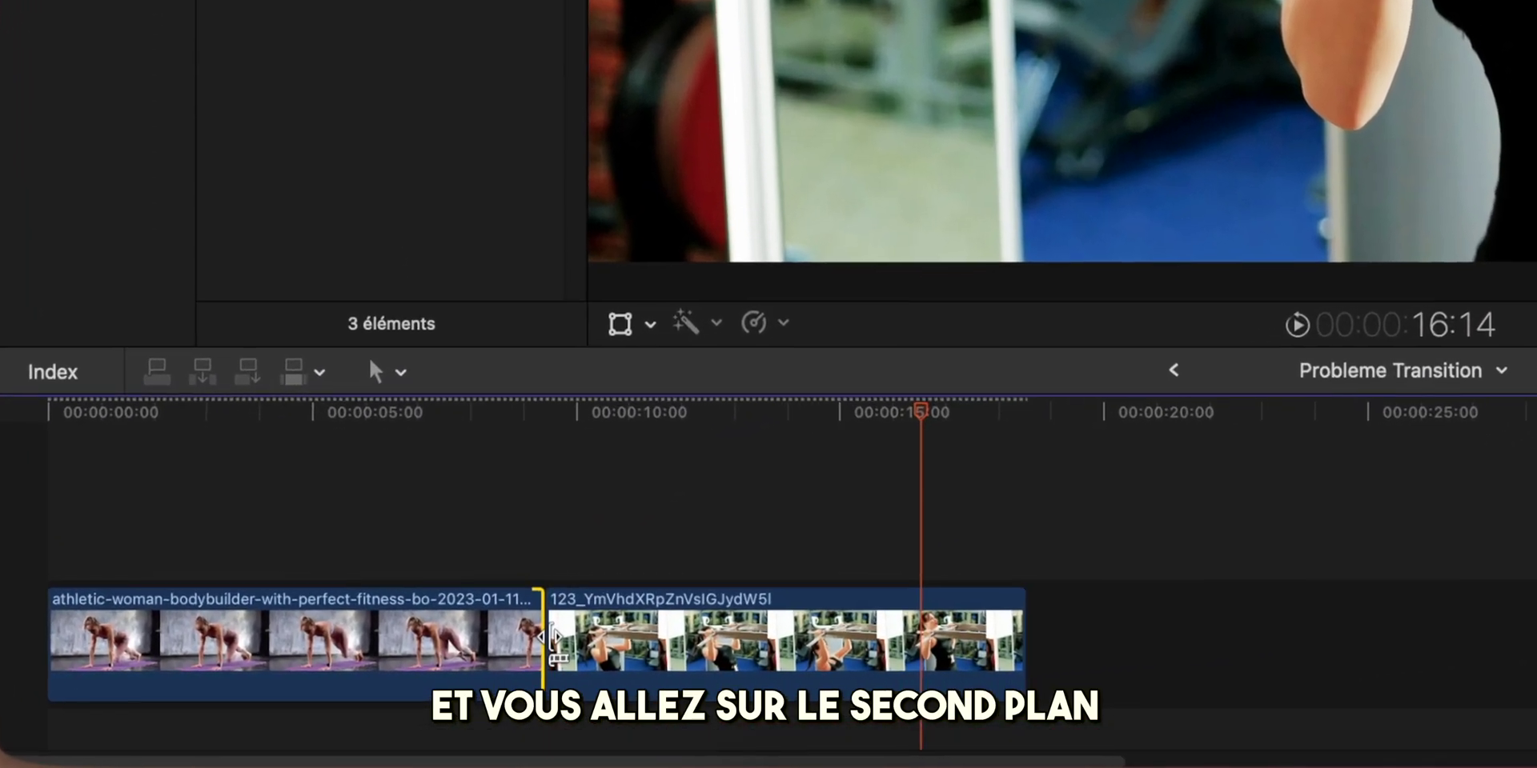
left_click_drag(352, 663, 354, 662)
mouse_move(557, 638)
left_mouse_down()
mouse_move(589, 647)
mouse_move(390, 673)
left_mouse_up()
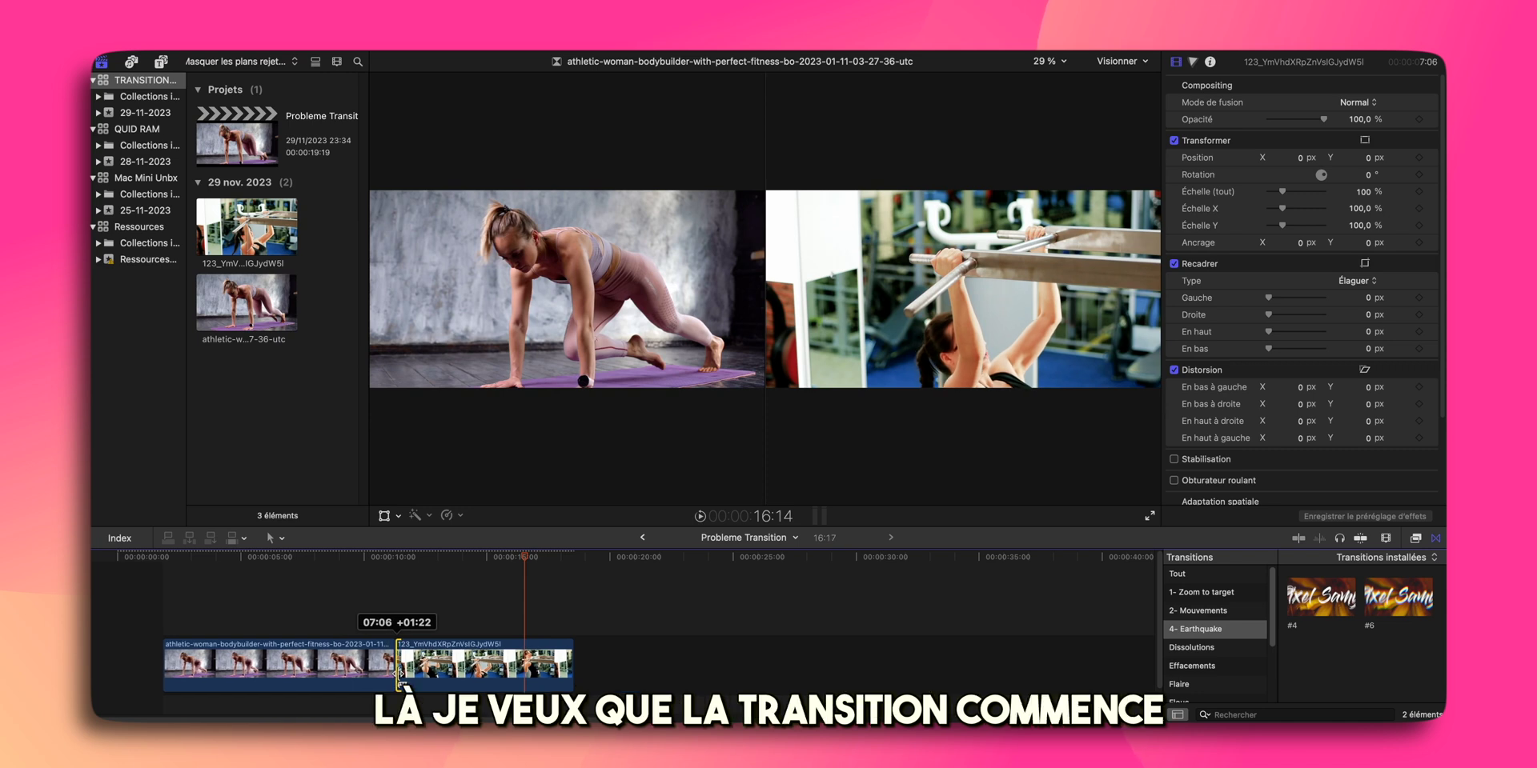
left_click_drag(400, 672, 398, 672)
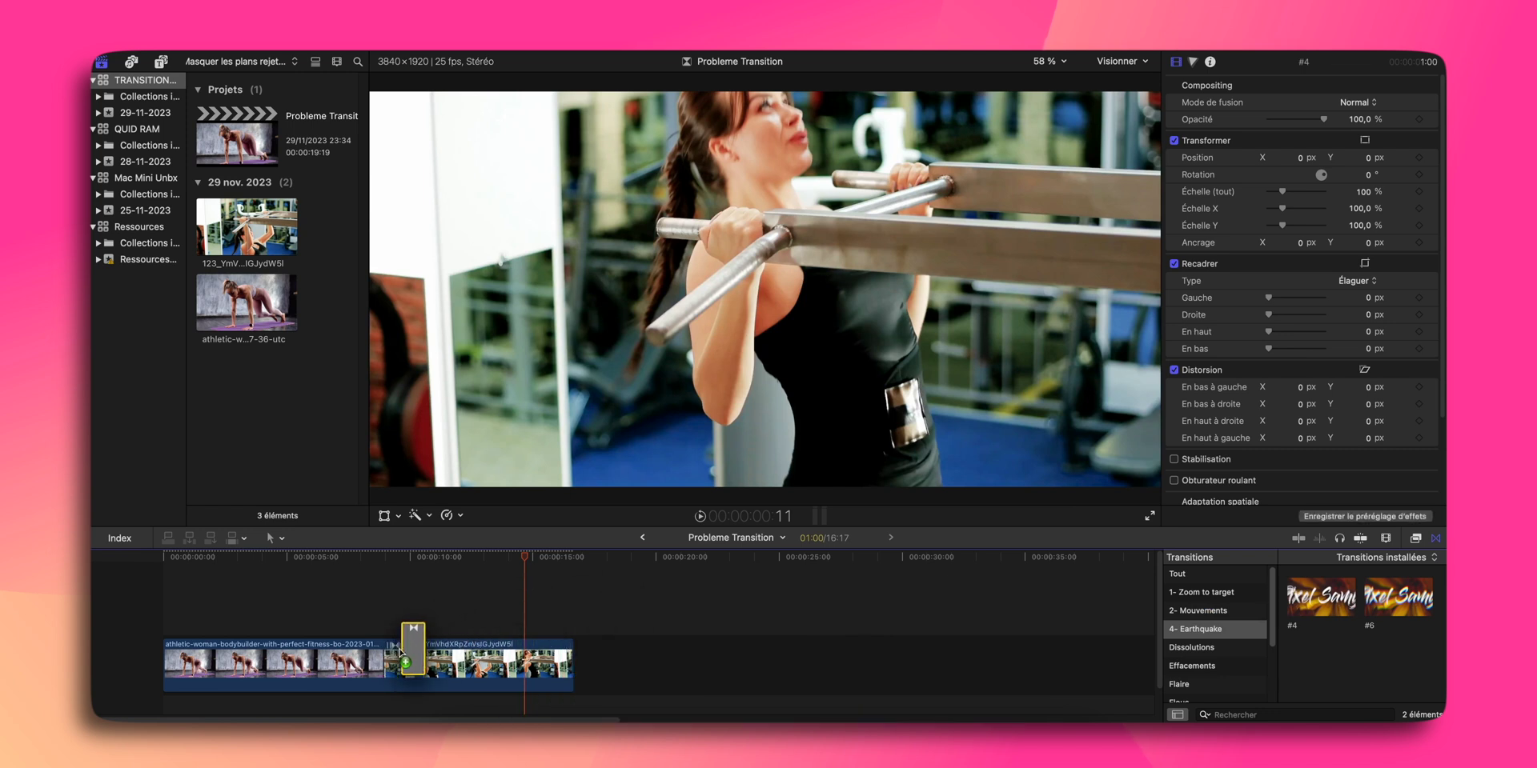
Step: Put the transition on the edit point and play back through it
left_click_drag(392, 663, 395, 663)
left_click(362, 621)
key("space")
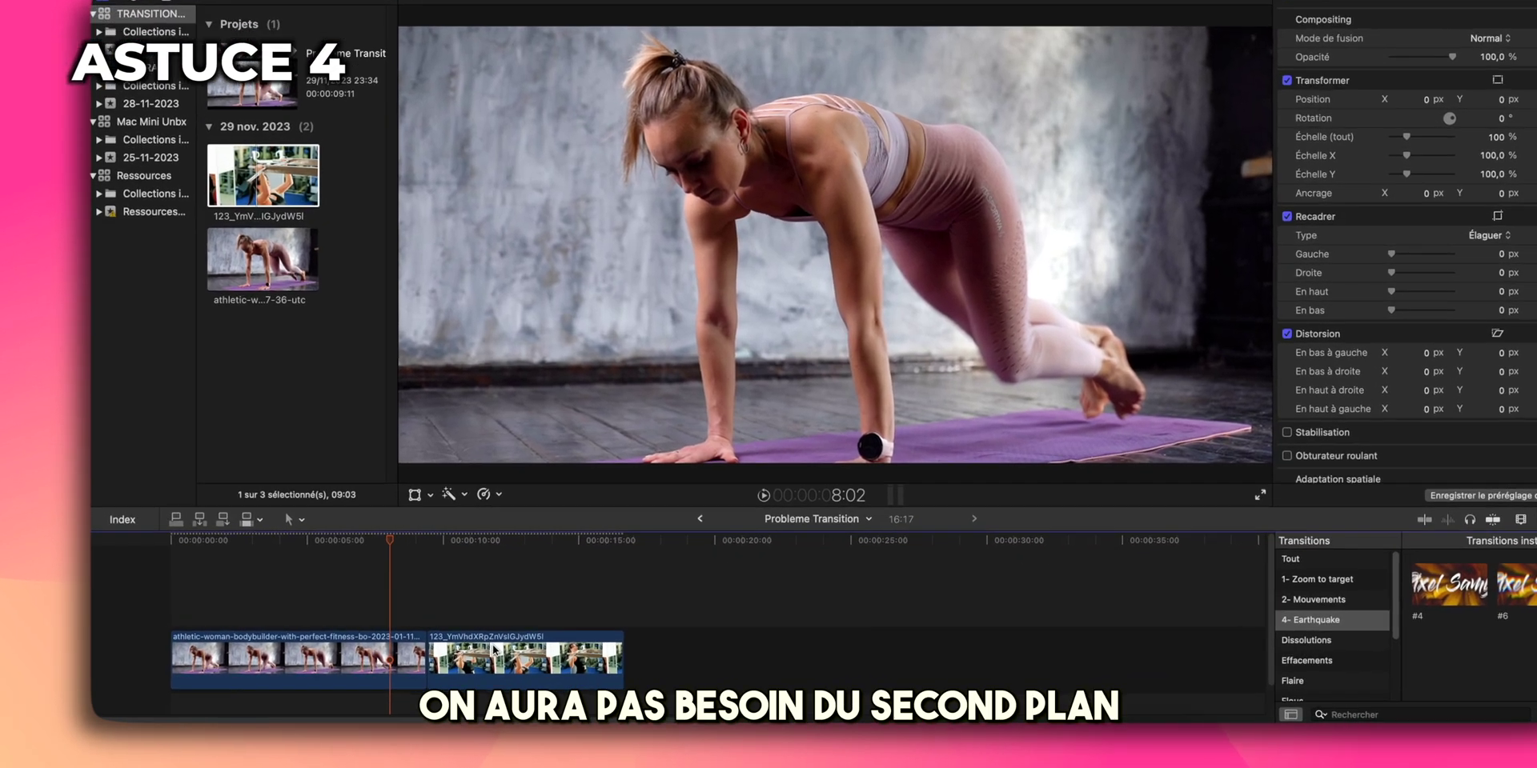
Step: Delete the gym clip, add a transition to the athletic clip's end, and re-add the gym clip
left_click(453, 651)
key("Delete")
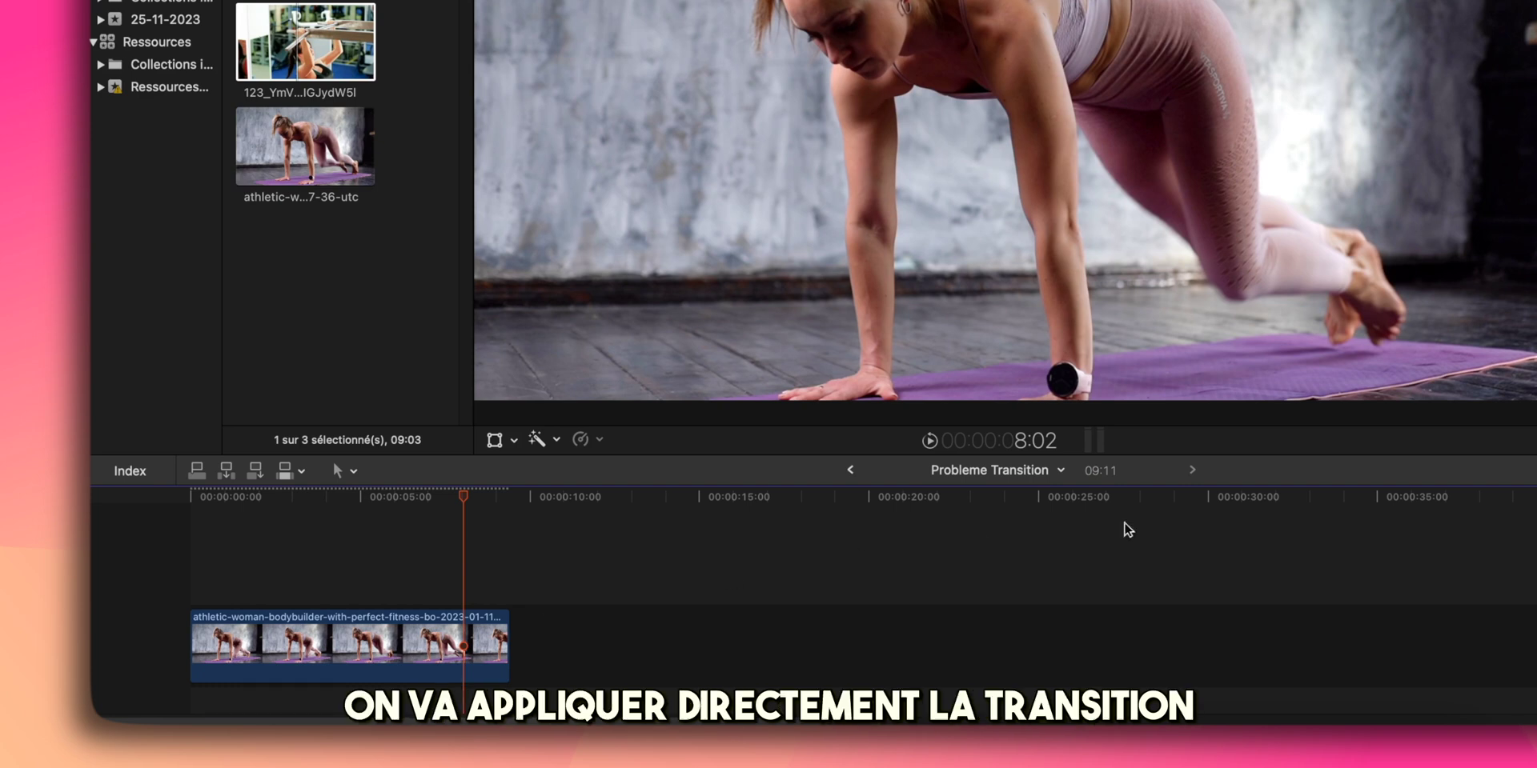
left_click_drag(1320, 571, 502, 665)
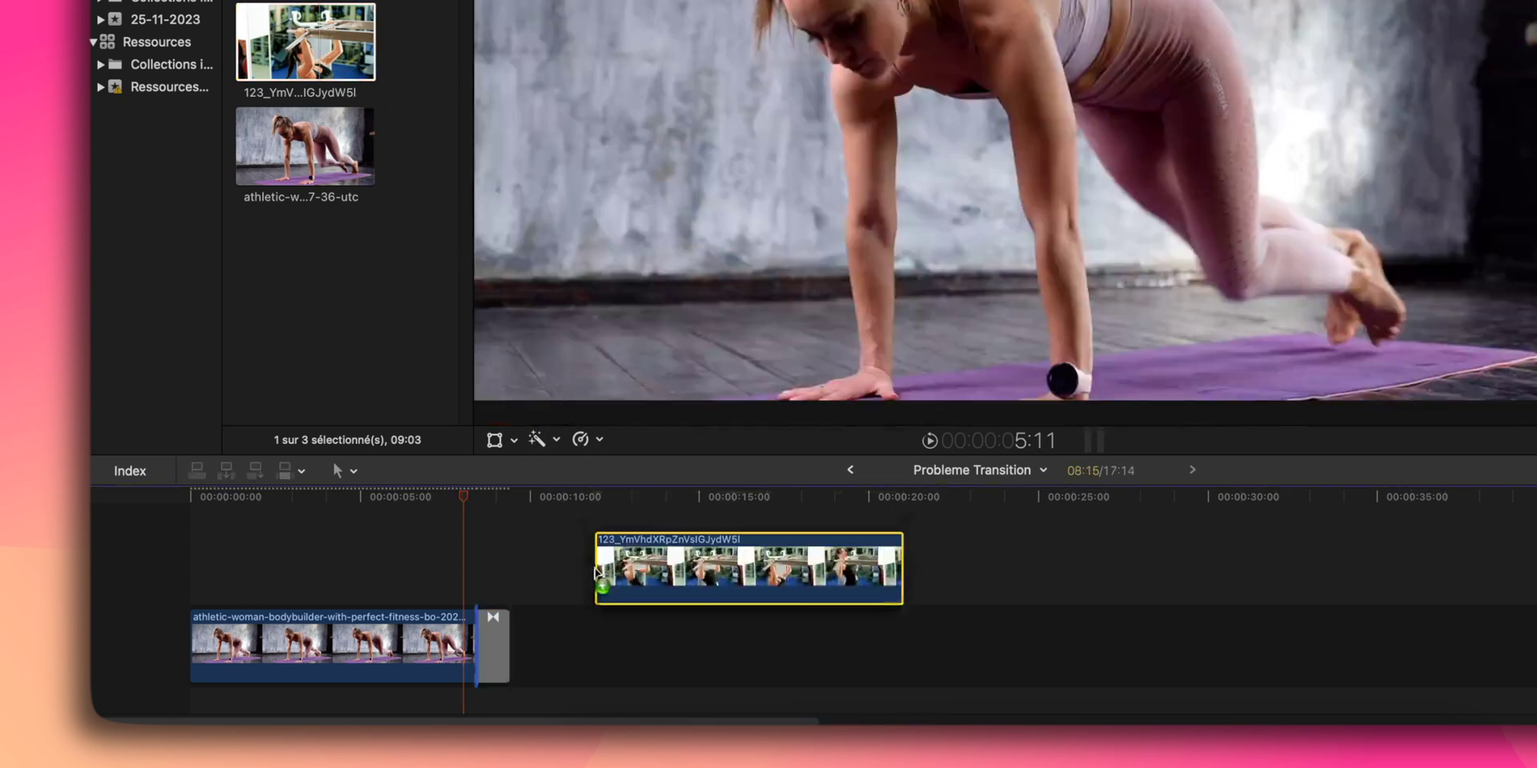
mouse_move(323, 63)
left_mouse_down()
mouse_move(534, 651)
mouse_move(504, 650)
left_mouse_up()
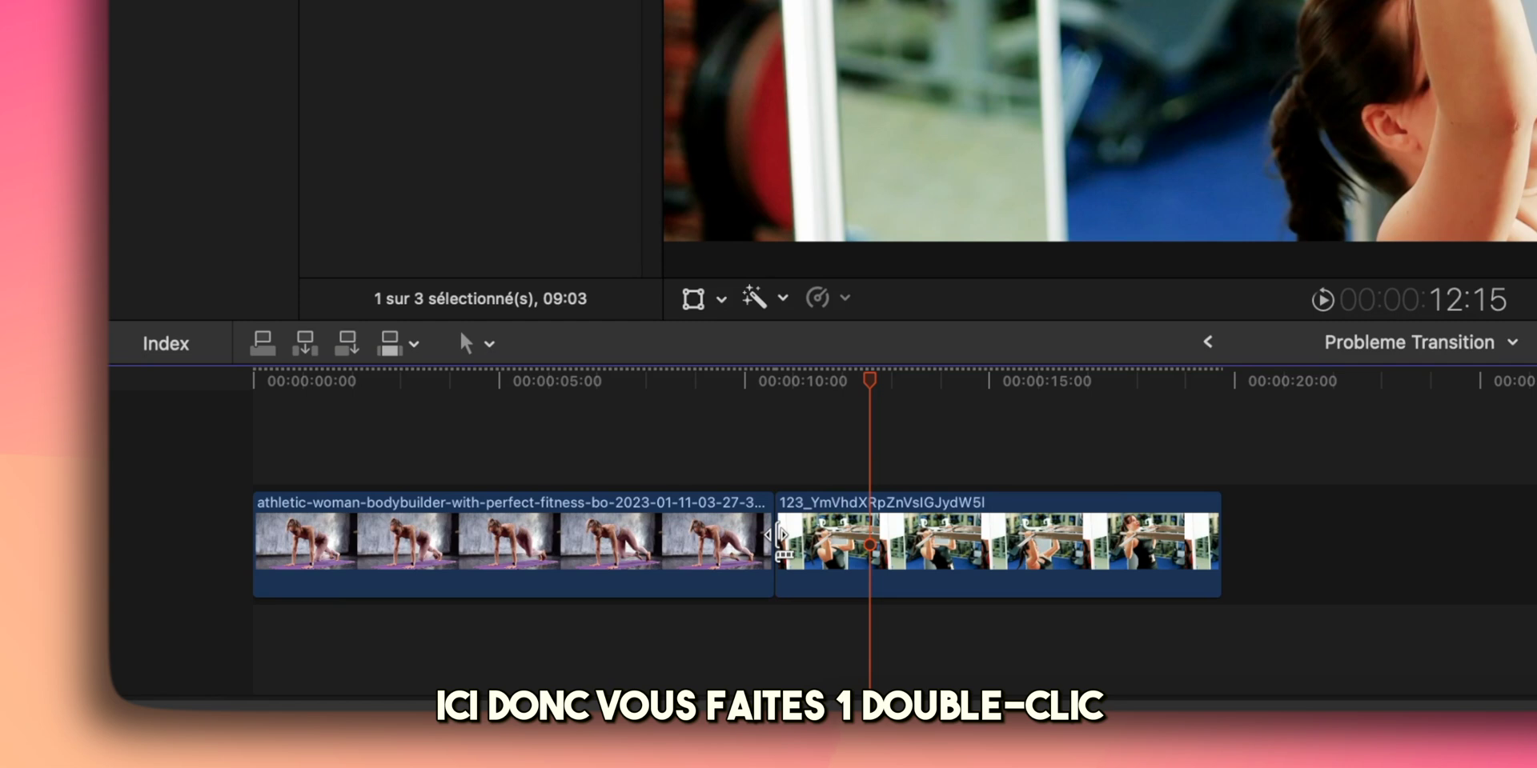
Step: In the Precision Editor, slide the gym clip's start earlier and adjust the athletic clip's end
double_click(778, 535)
left_click_drag(898, 621, 876, 618)
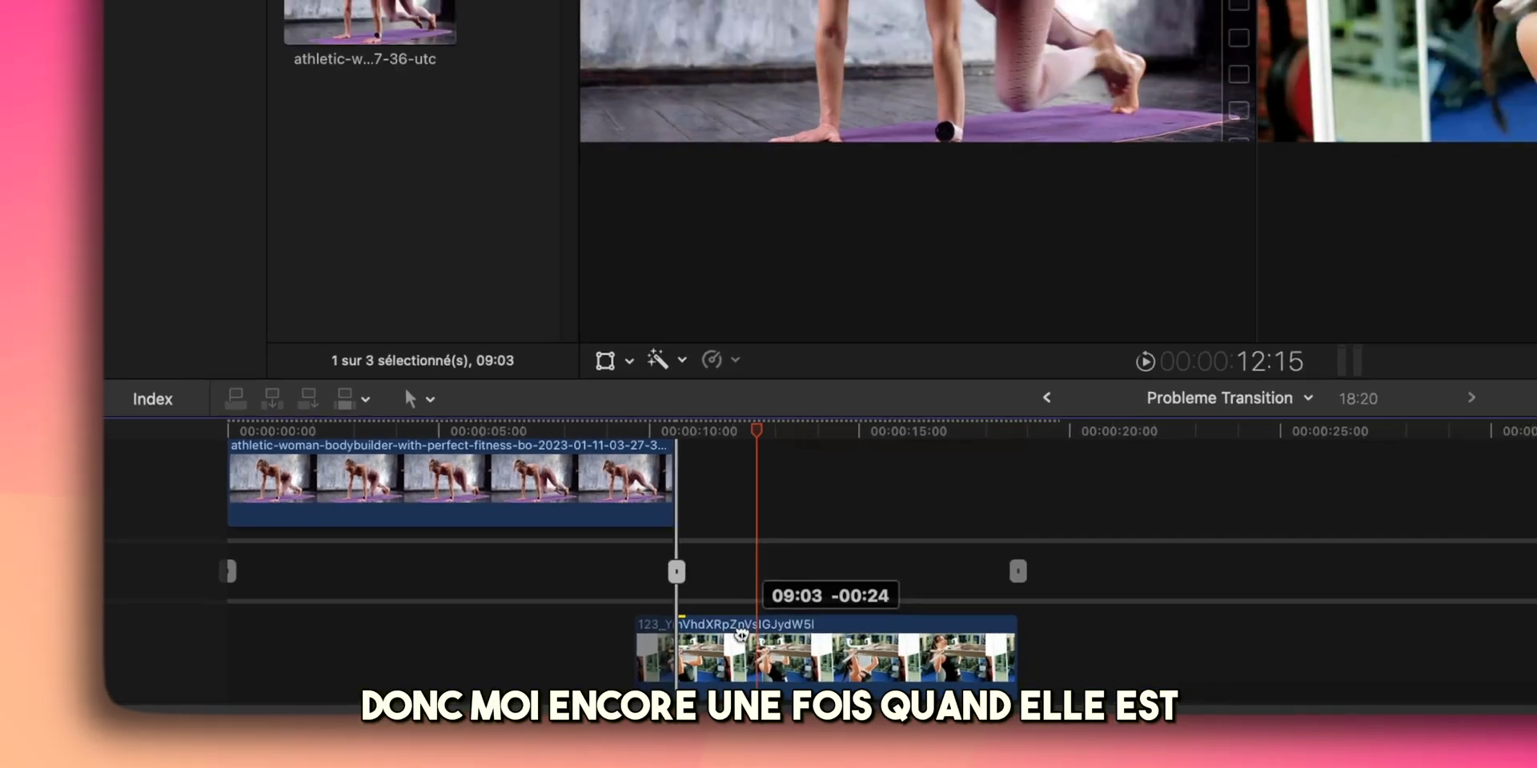
left_click_drag(876, 618, 835, 617)
left_click_drag(529, 662, 446, 672)
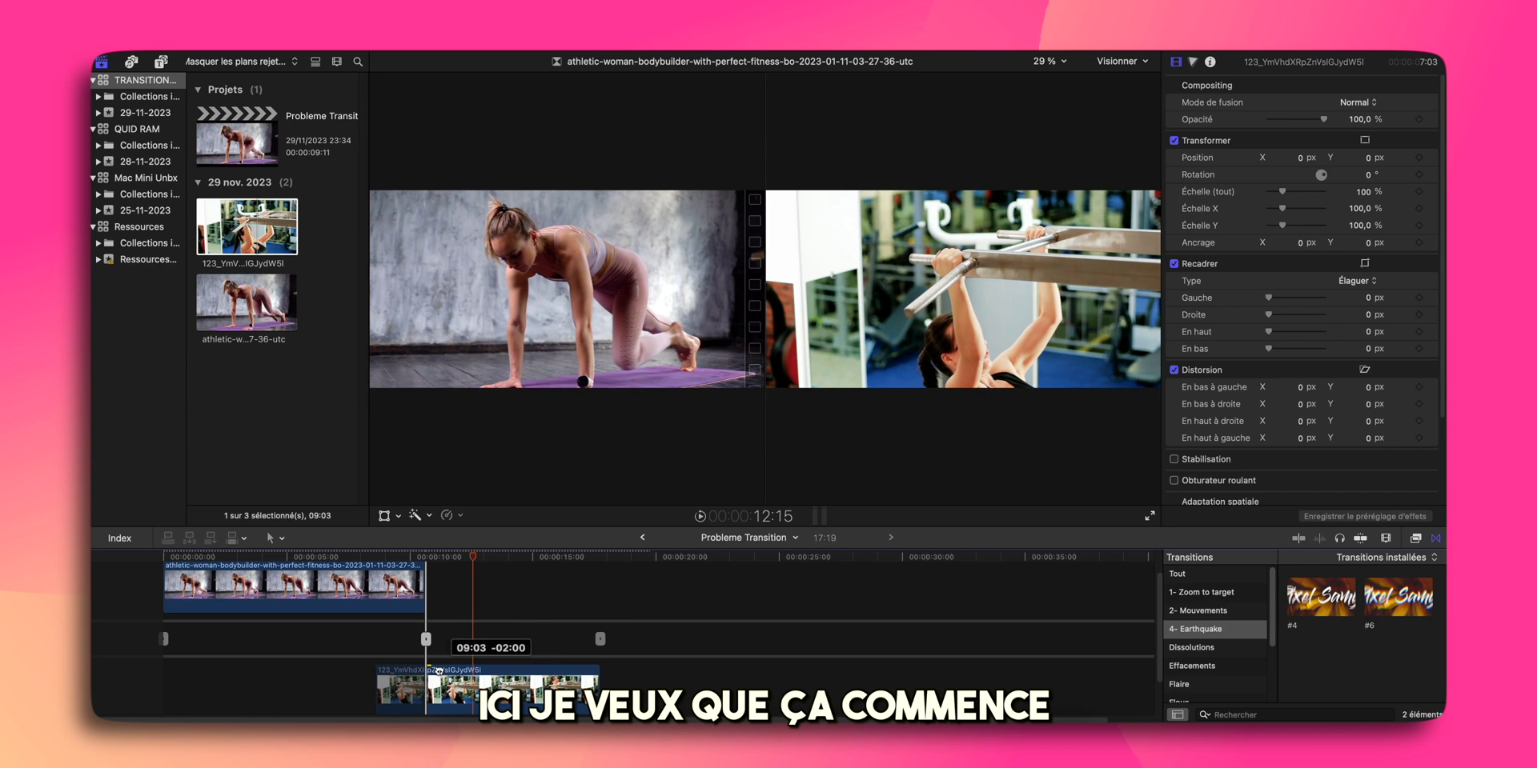
left_click_drag(349, 582, 365, 591)
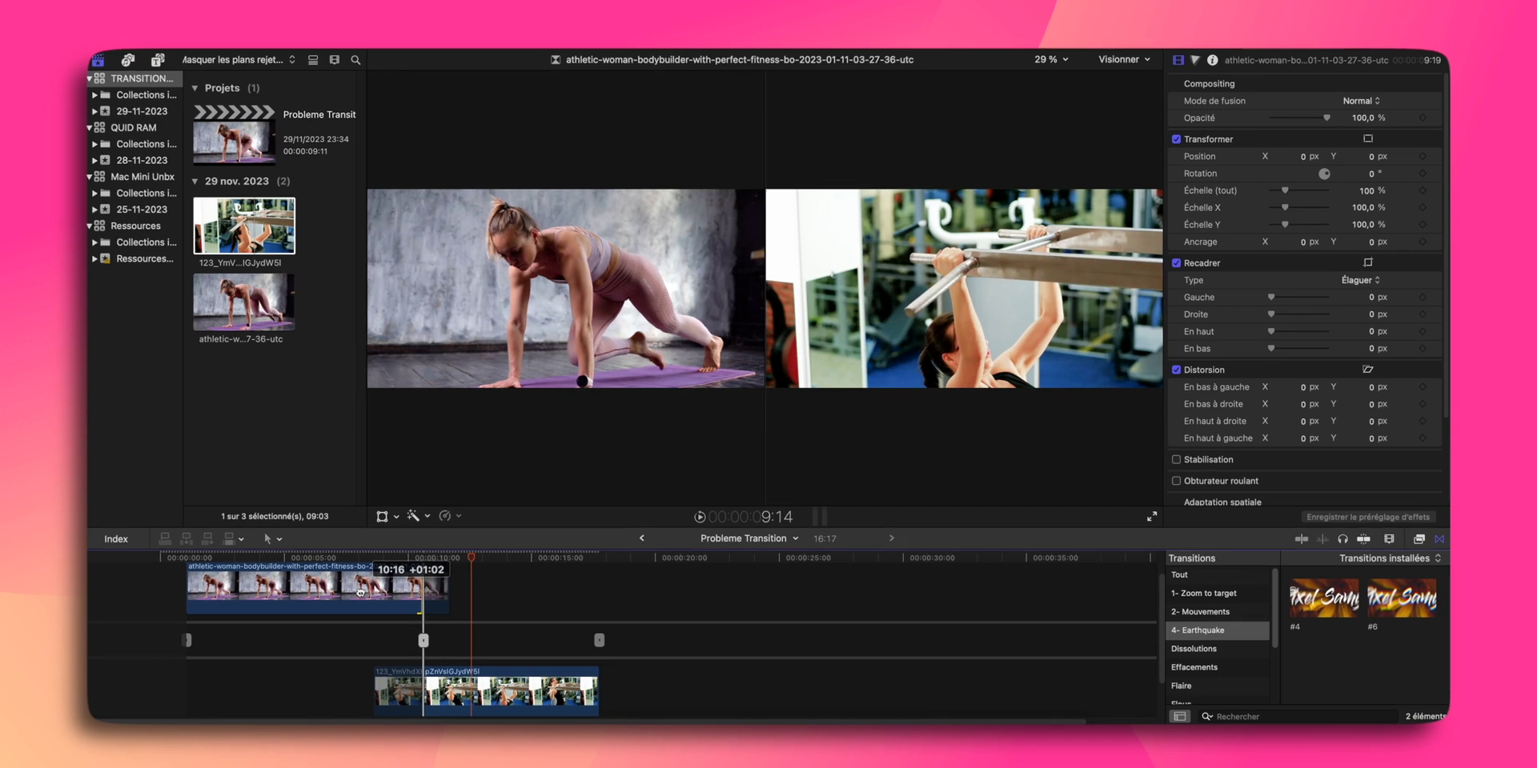
left_click_drag(362, 594, 364, 594)
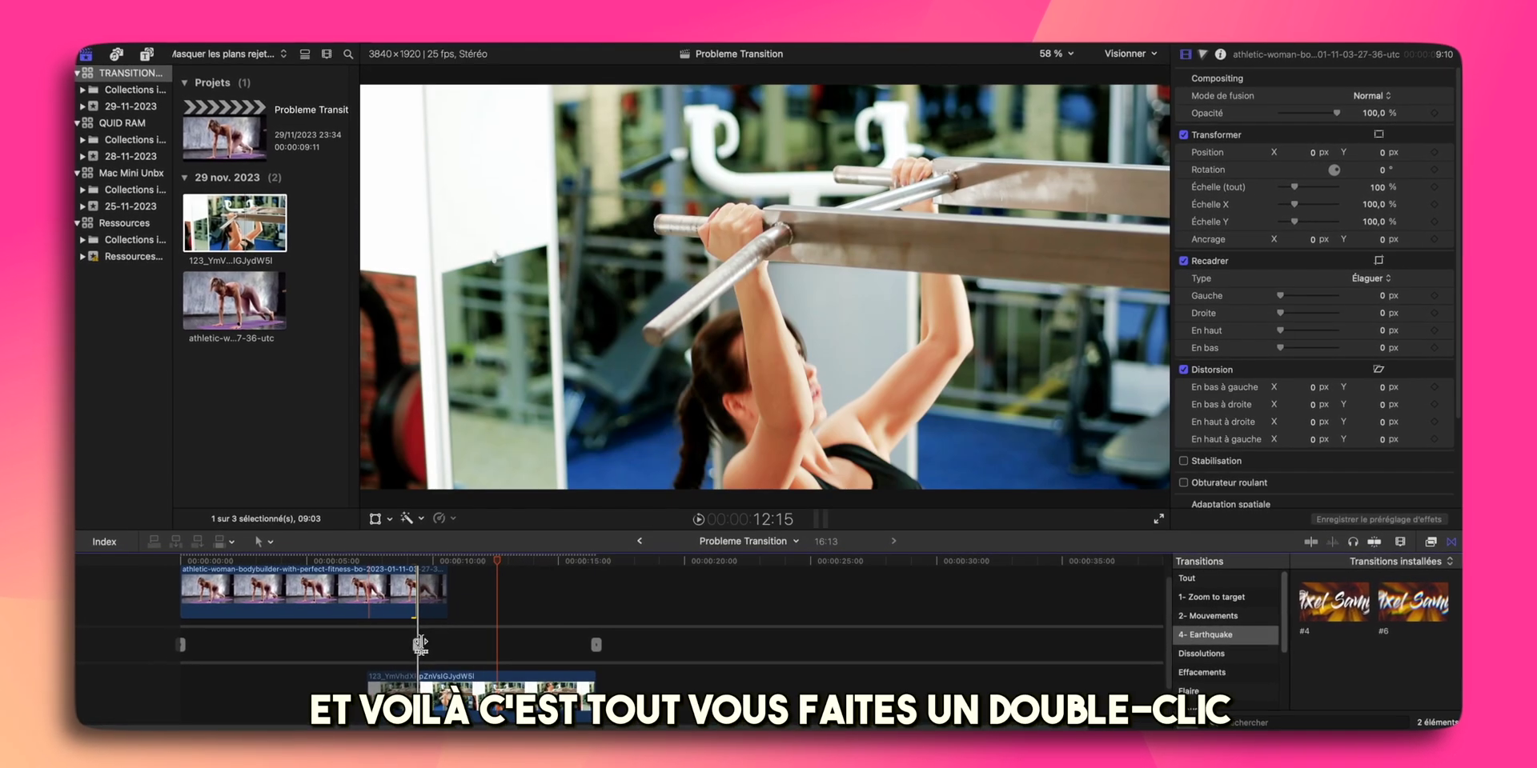
double_click(414, 648)
Step: Drop transition #4 between the two clips and play it back
mouse_move(1336, 604)
left_mouse_down()
mouse_move(821, 650)
mouse_move(405, 652)
left_mouse_up()
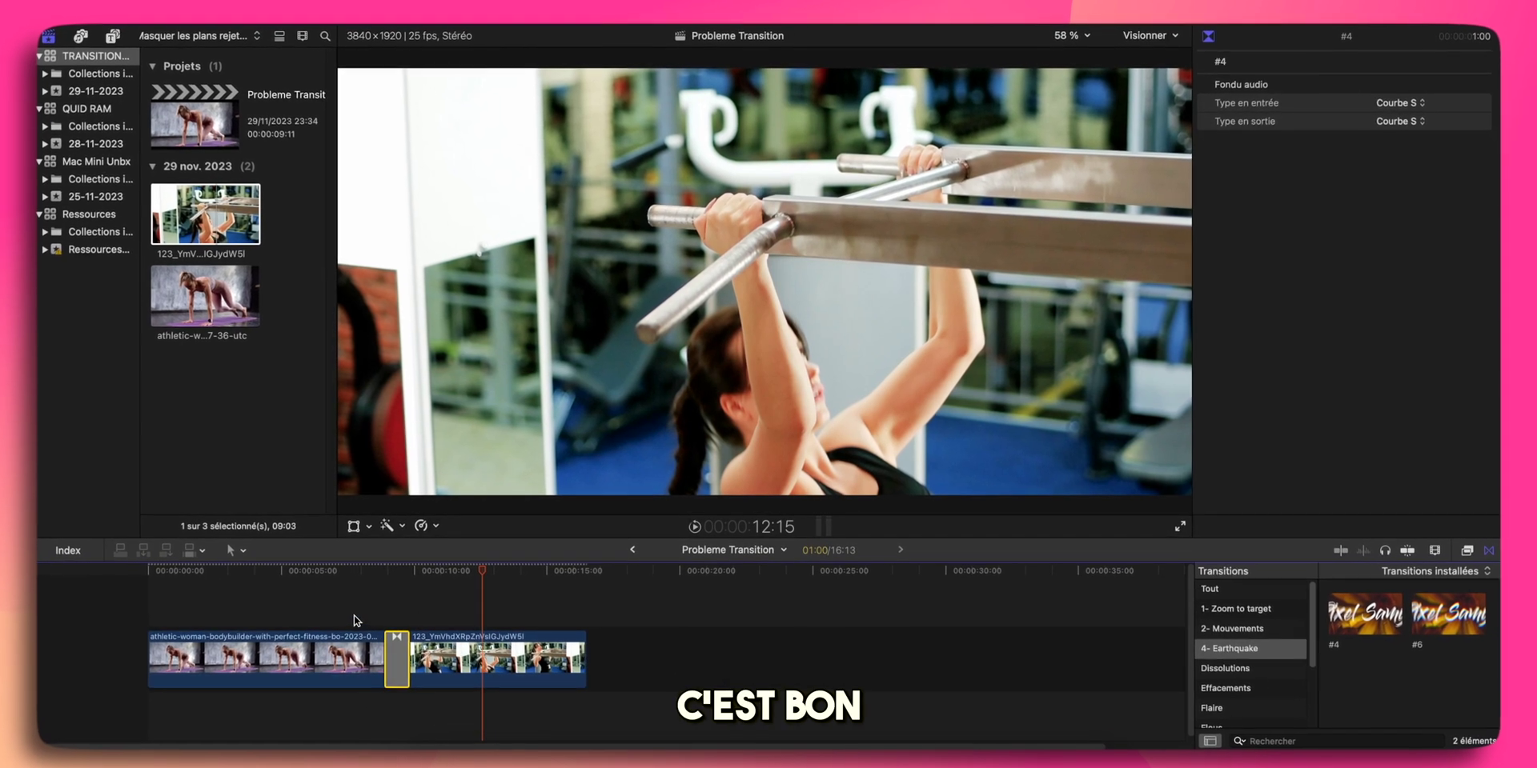
left_click(362, 617)
key("super+4")
key("space")
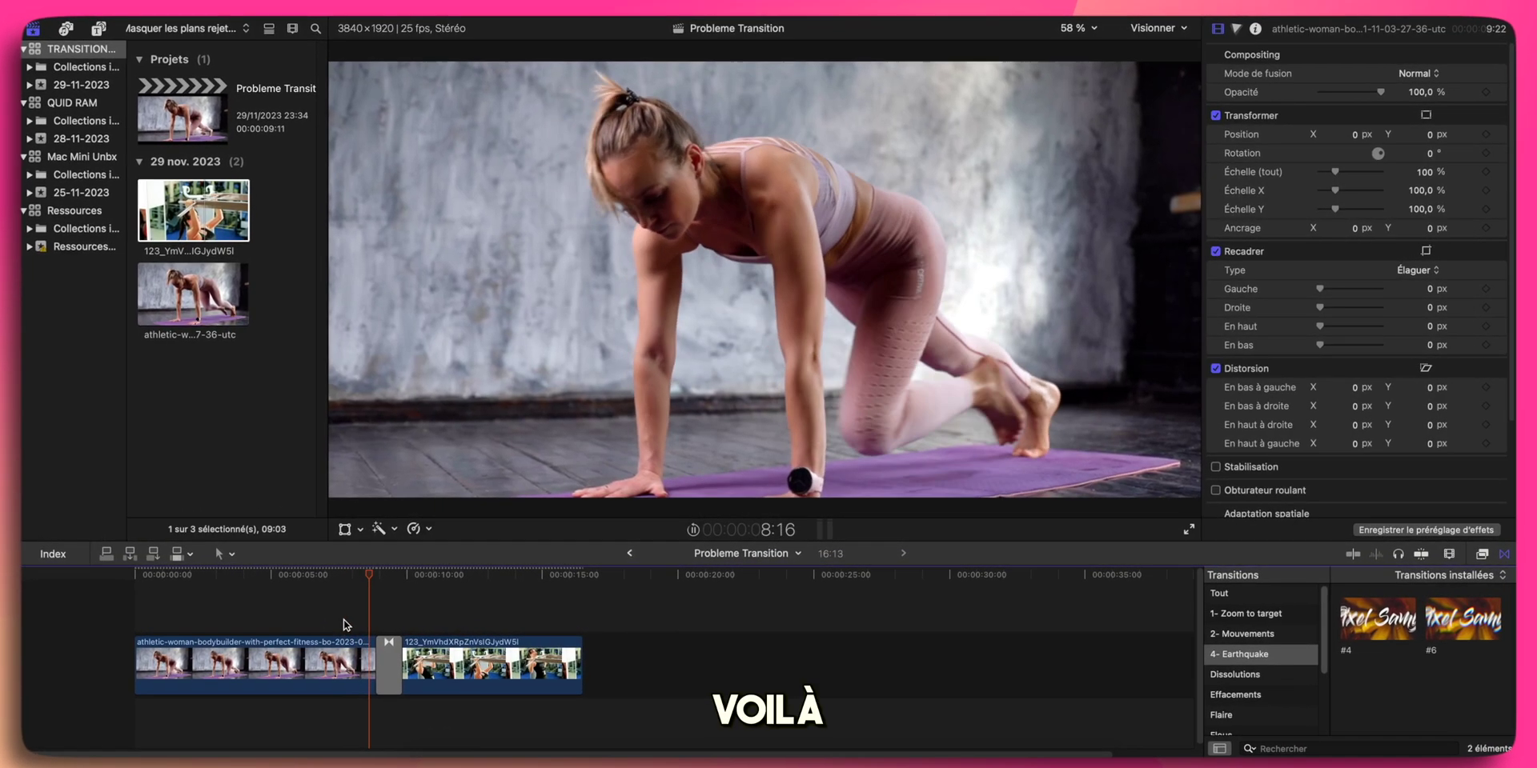